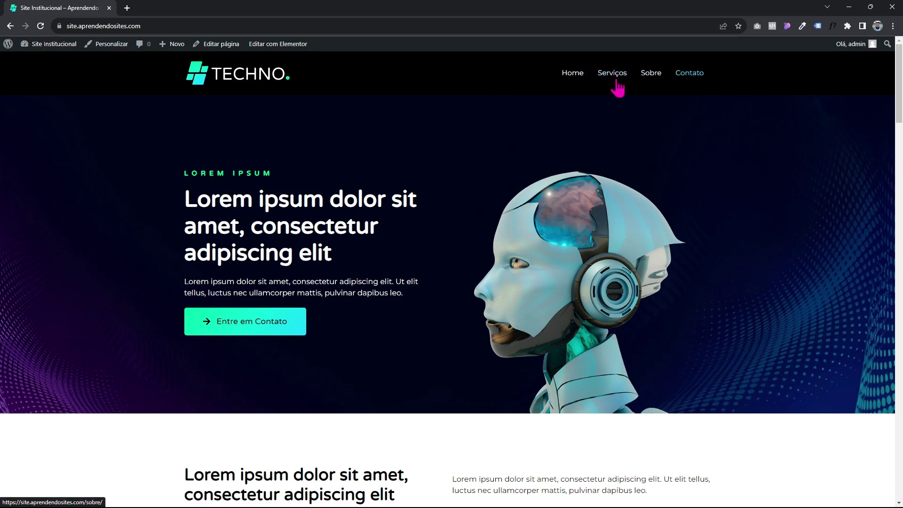
Step: Review the published site's home page, open the Contato page and look through its form and map
{"action": "scroll", "coordinate": [530, 105], "scroll_direction": "down", "scroll_amount": 10}
{"action": "scroll", "coordinate": [529, 123], "scroll_direction": "up", "scroll_amount": 10}
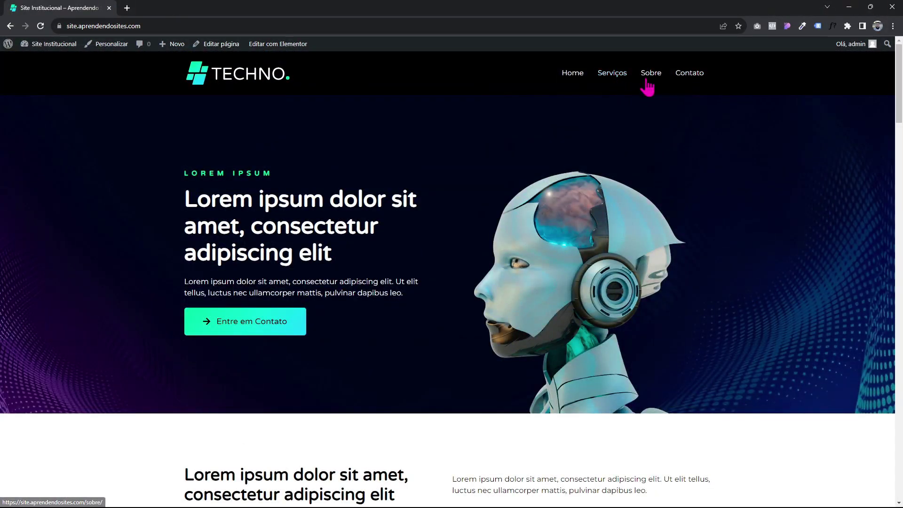
{"action": "scroll", "coordinate": [444, 127], "scroll_direction": "down", "scroll_amount": 15}
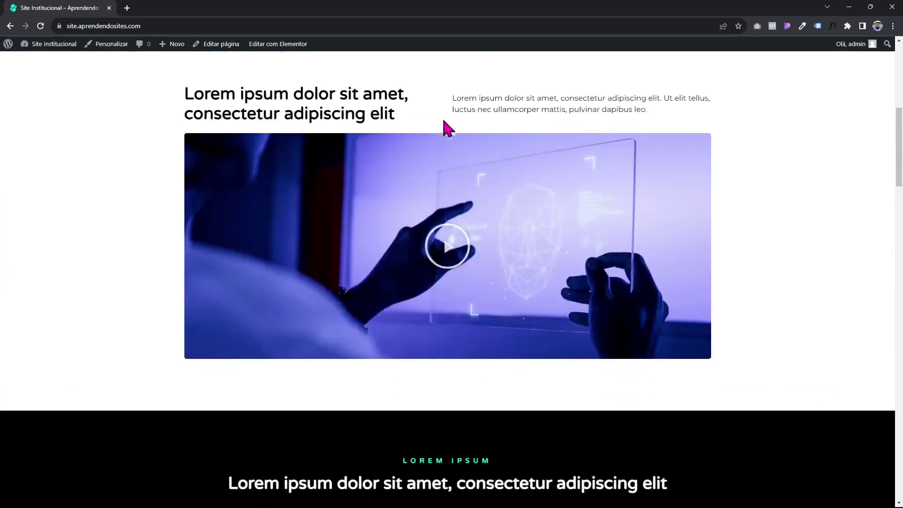
{"action": "scroll", "coordinate": [446, 134], "scroll_direction": "up", "scroll_amount": 6}
{"action": "scroll", "coordinate": [445, 135], "scroll_direction": "up", "scroll_amount": 9}
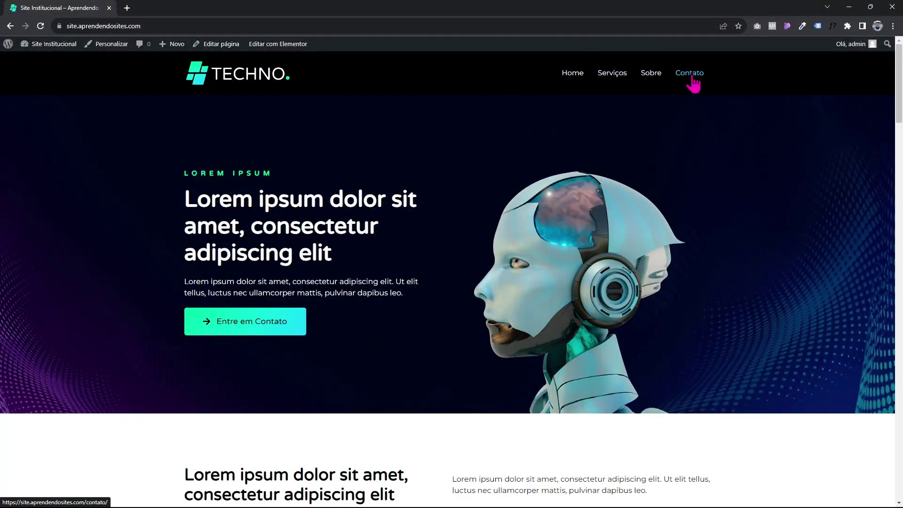
{"action": "left_click", "coordinate": [689, 74]}
{"action": "scroll", "coordinate": [602, 104], "scroll_direction": "down", "scroll_amount": 3}
{"action": "scroll", "coordinate": [602, 105], "scroll_direction": "down", "scroll_amount": 6}
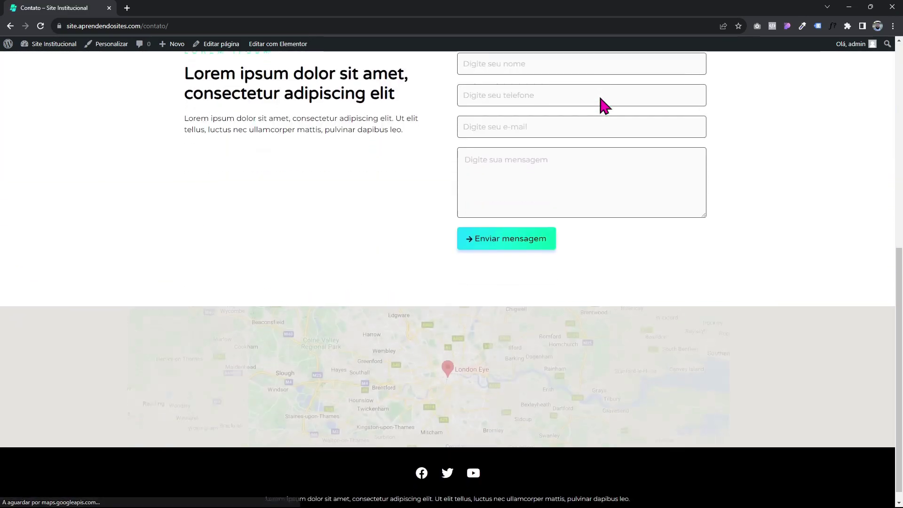
{"action": "scroll", "coordinate": [409, 241], "scroll_direction": "up", "scroll_amount": 9}
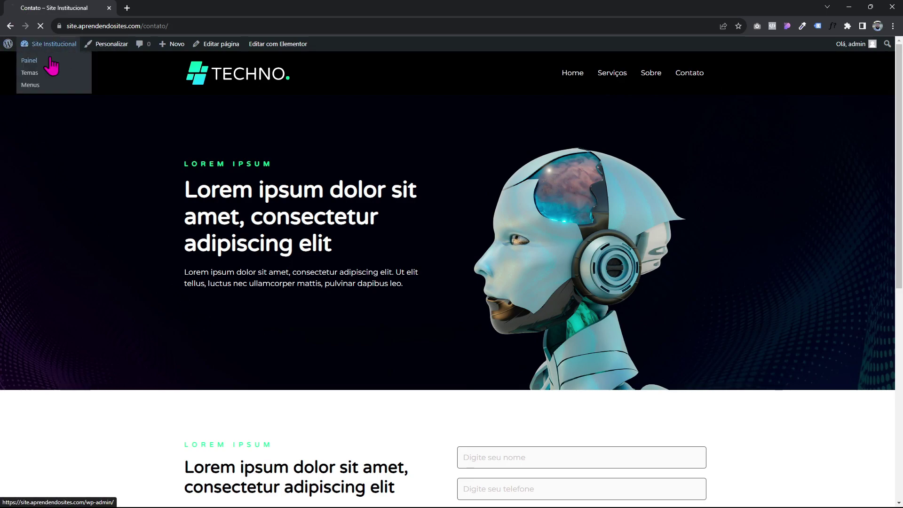
Step: Open the WordPress dashboard and check which theme is active on the site
{"action": "left_click", "coordinate": [51, 62]}
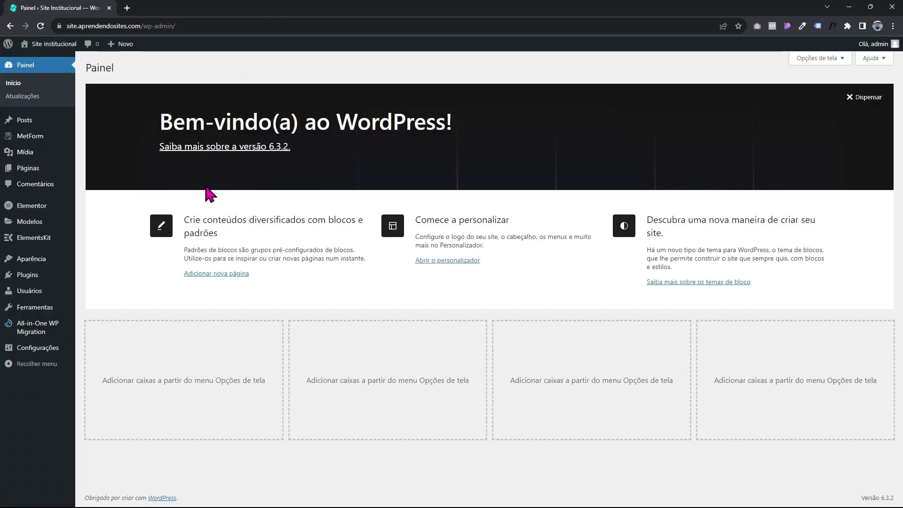
{"action": "left_click", "coordinate": [96, 261]}
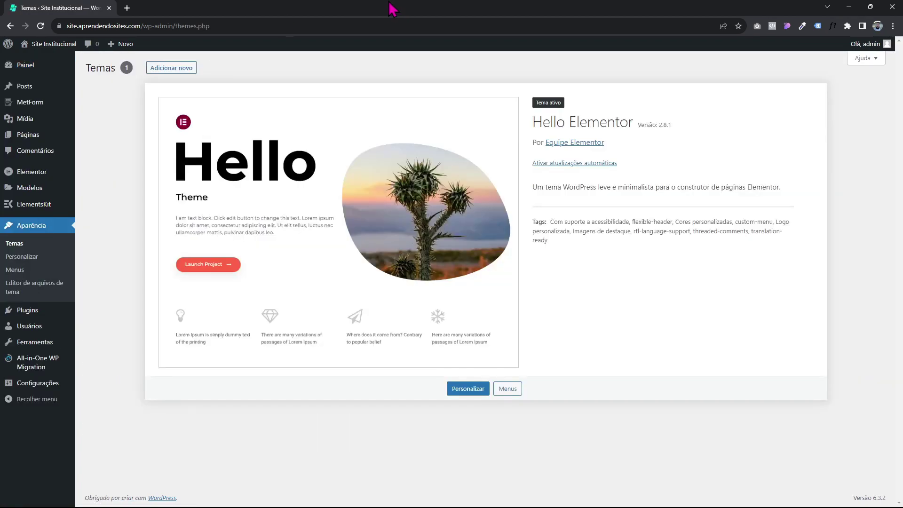
{"action": "triple_click", "coordinate": [564, 124]}
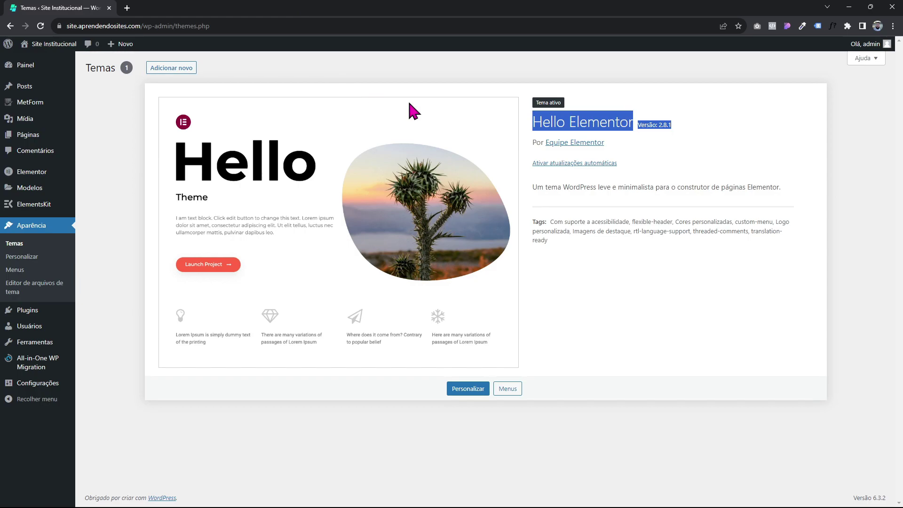
{"action": "left_click", "coordinate": [535, 121]}
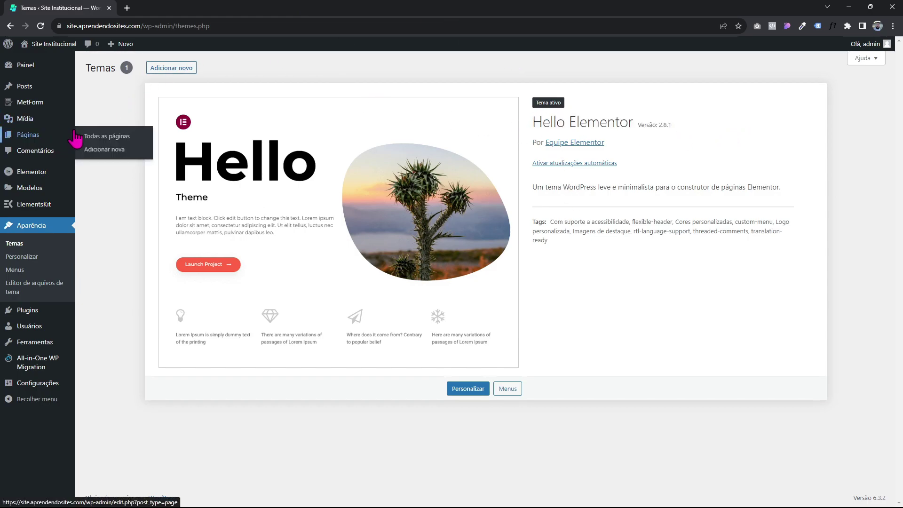
Step: Create a new page titled "Nova Página" and open it for editing with Elementor
{"action": "left_click", "coordinate": [94, 137]}
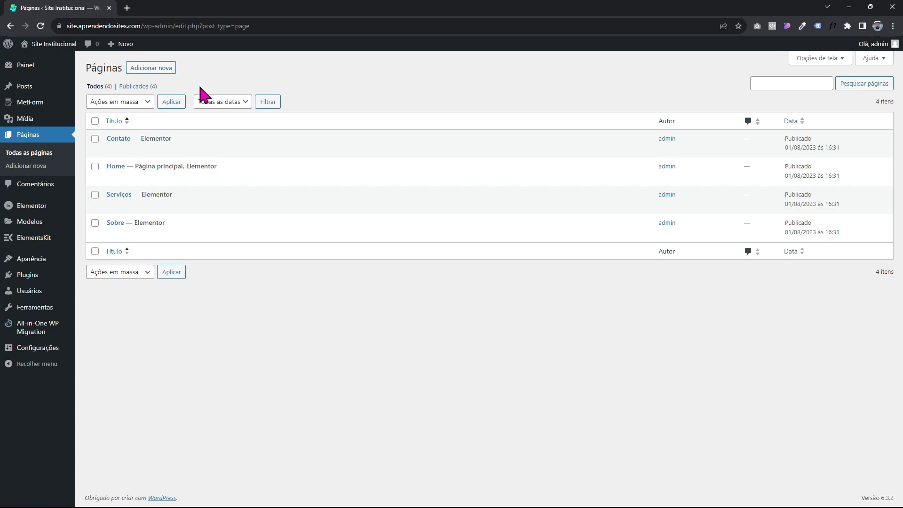
{"action": "mouse_move", "coordinate": [137, 141]}
{"action": "left_click", "coordinate": [158, 71]}
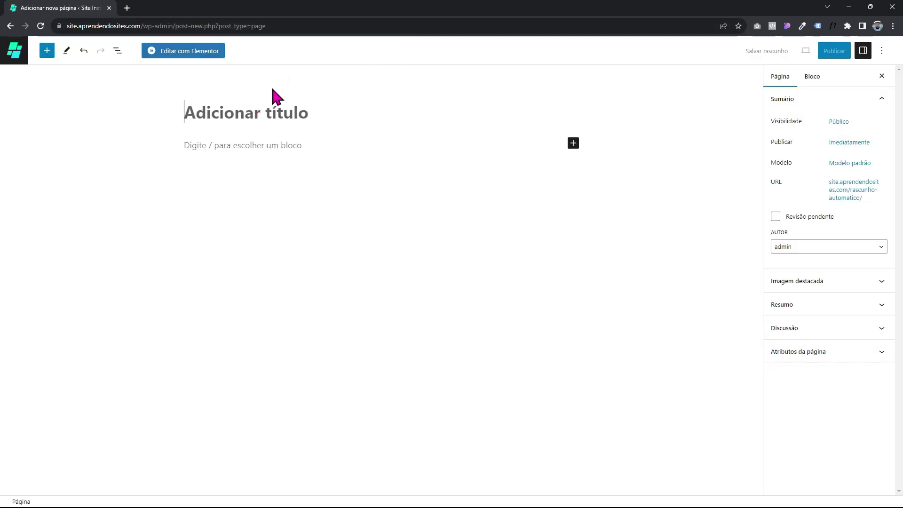
{"action": "type", "text": "Nova"}
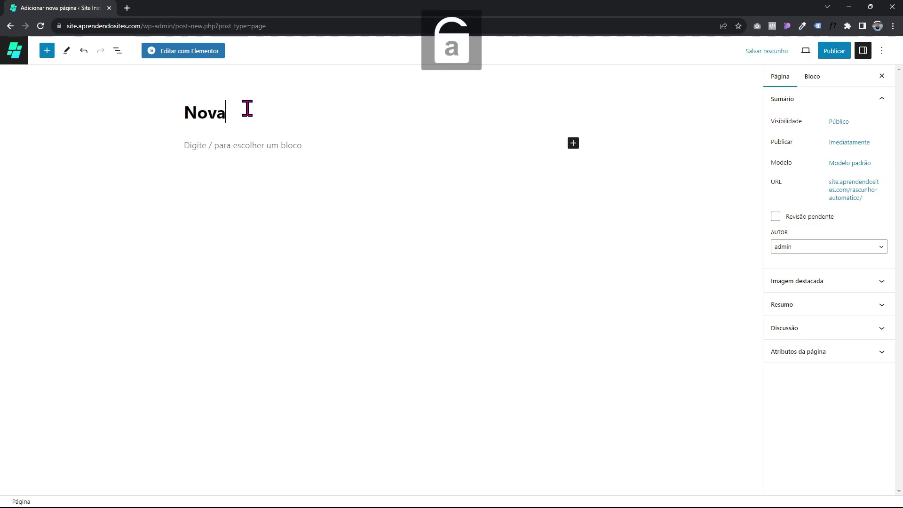
{"action": "type", "text": " Página"}
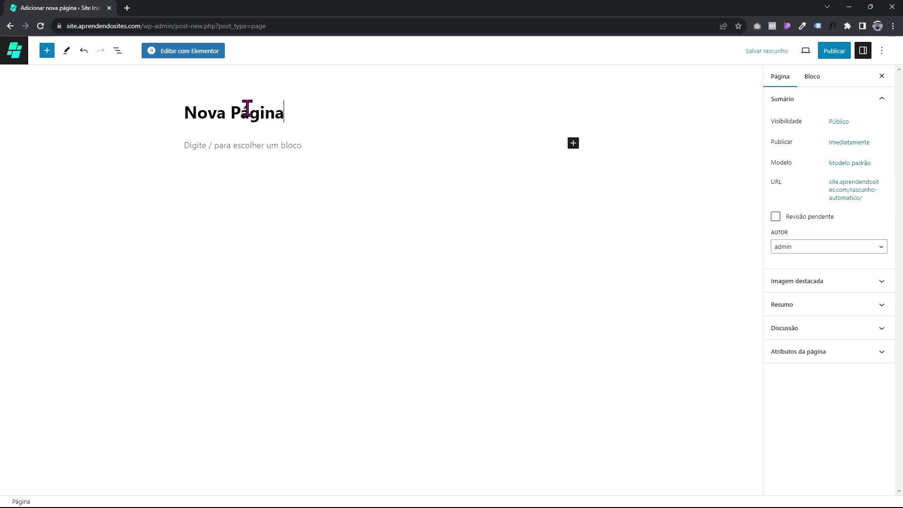
{"action": "left_click", "coordinate": [188, 52]}
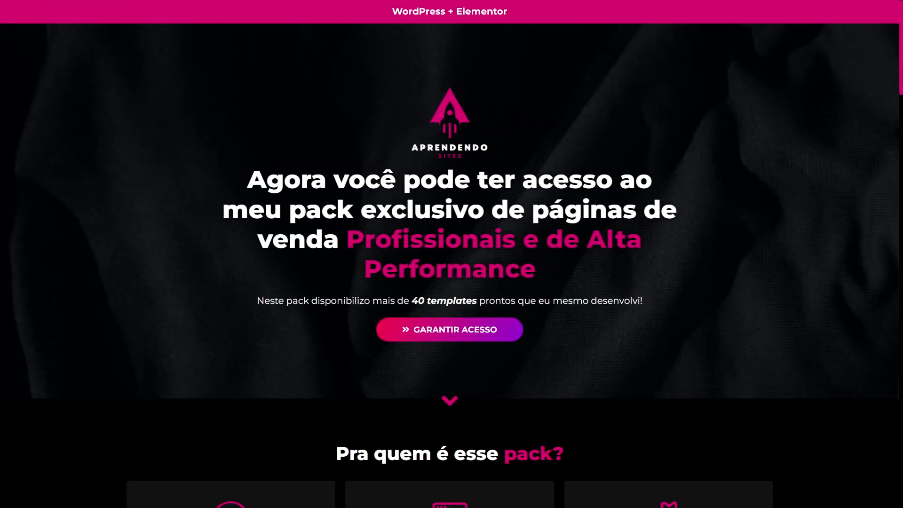
Step: Look through the template pack's sales page, browsing its target audiences, template carousel and WordPress plus Elementor section
{"action": "scroll", "coordinate": [452, 254], "scroll_direction": "down", "scroll_amount": 4}
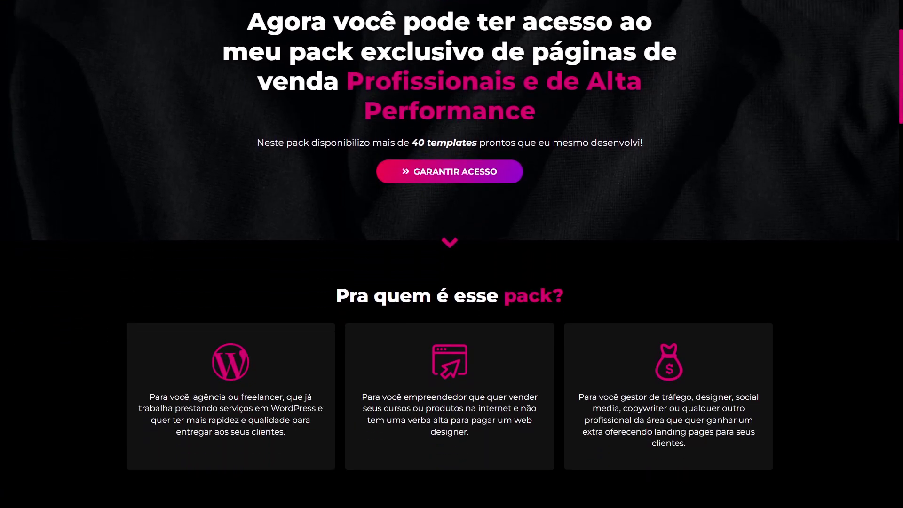
{"action": "scroll", "coordinate": [452, 254], "scroll_direction": "down", "scroll_amount": 5}
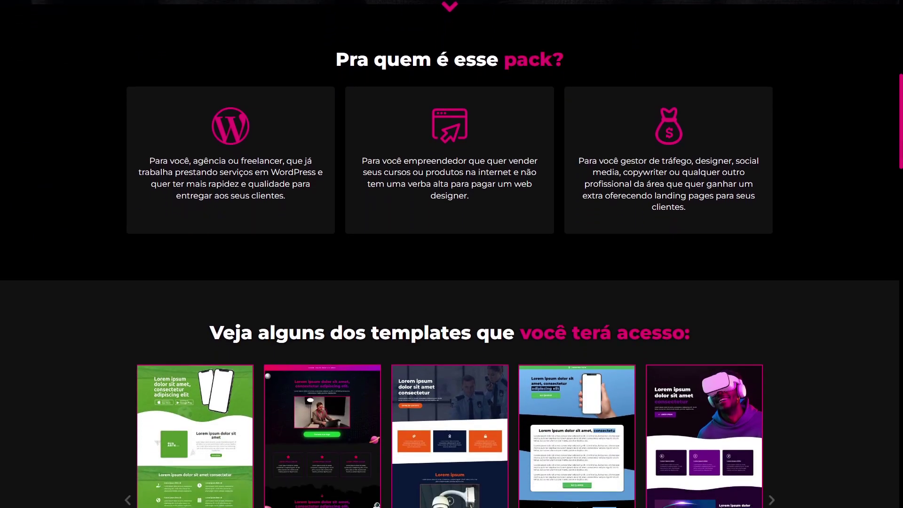
{"action": "scroll", "coordinate": [451, 254], "scroll_direction": "down", "scroll_amount": 4}
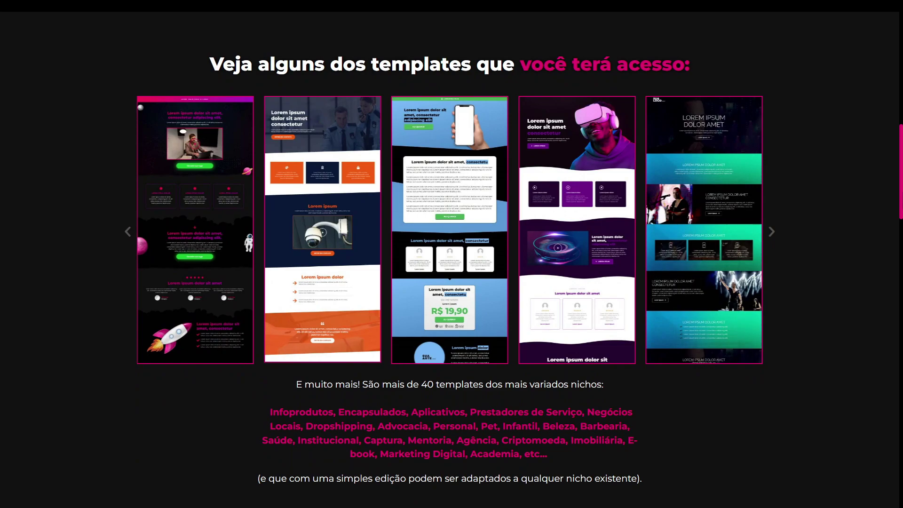
{"action": "left_click", "coordinate": [774, 232]}
{"action": "left_click", "coordinate": [774, 231]}
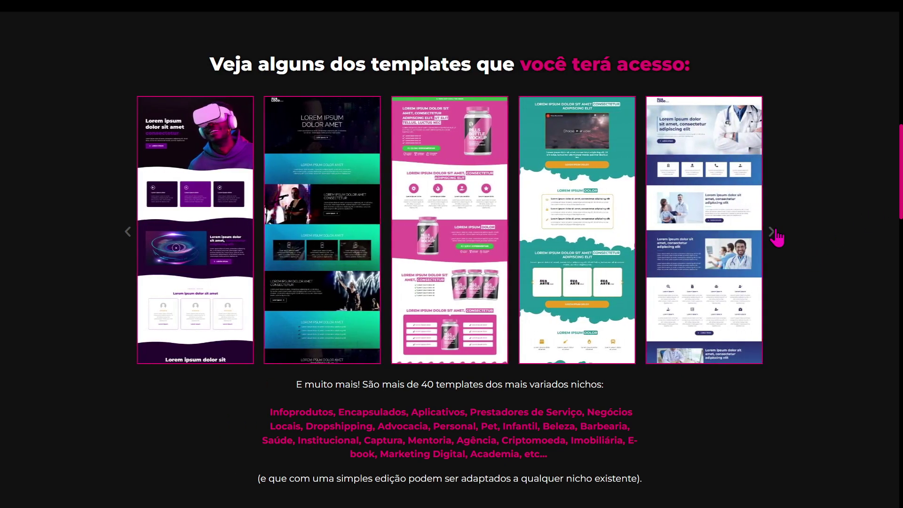
{"action": "left_click", "coordinate": [774, 231]}
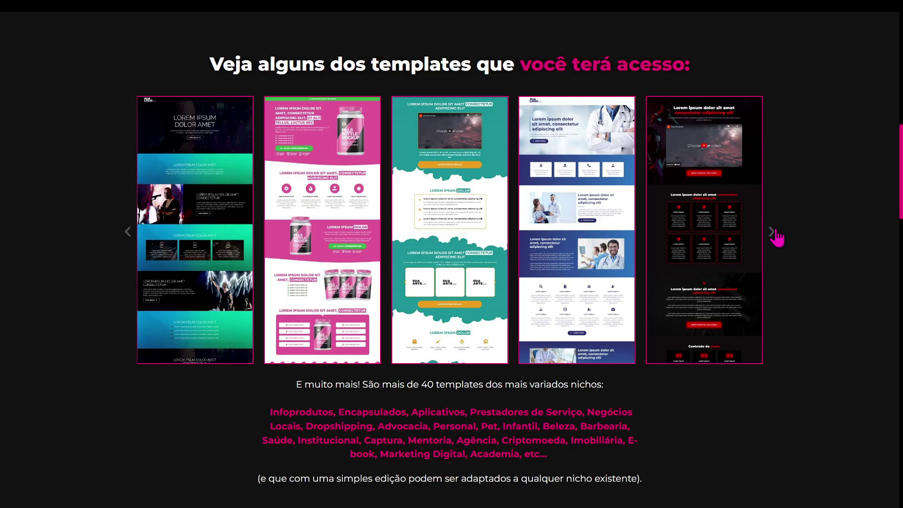
{"action": "left_click", "coordinate": [775, 232]}
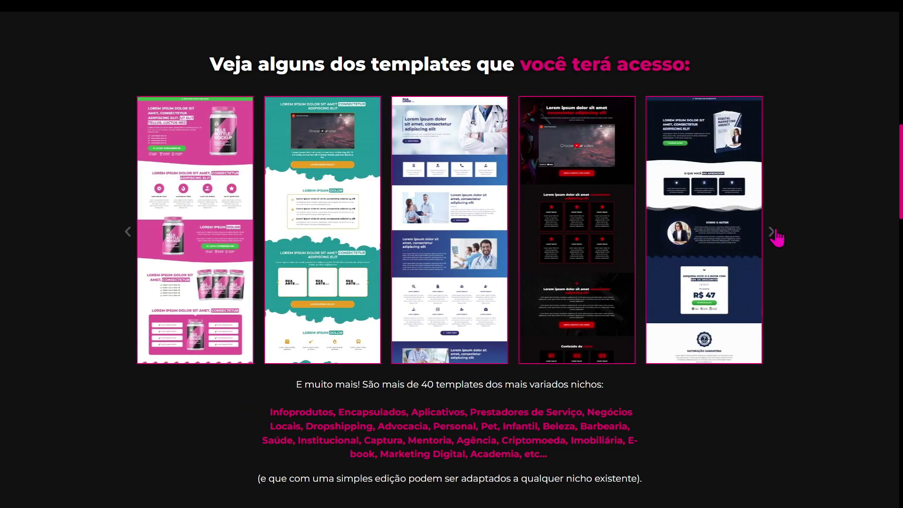
{"action": "left_click", "coordinate": [775, 232]}
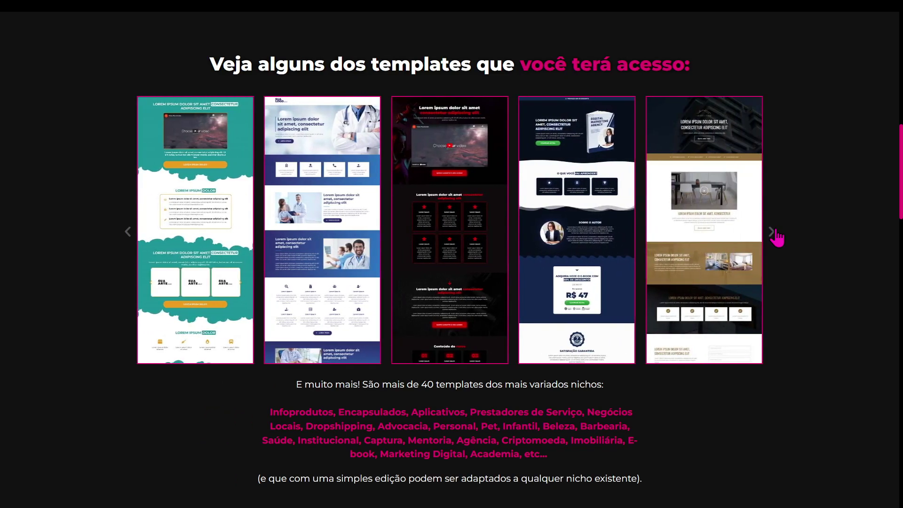
{"action": "left_click", "coordinate": [775, 232]}
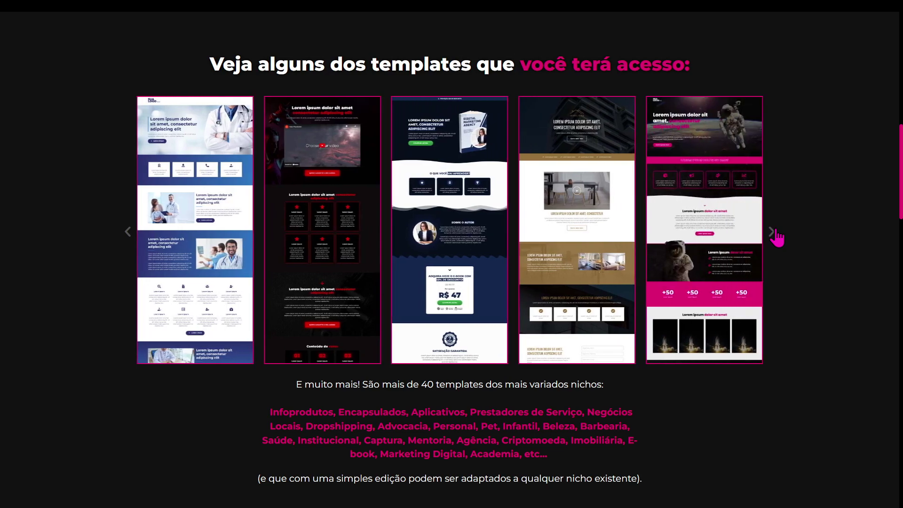
{"action": "left_click", "coordinate": [775, 232]}
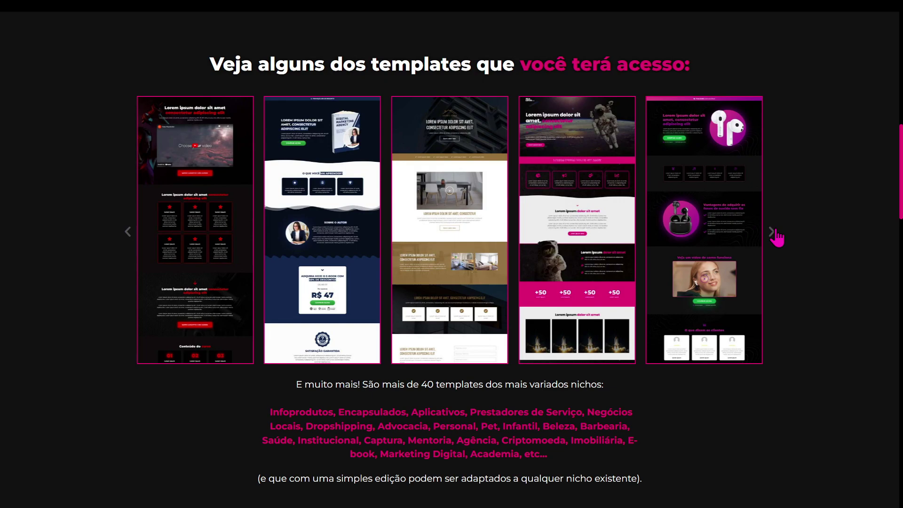
{"action": "left_click", "coordinate": [775, 232]}
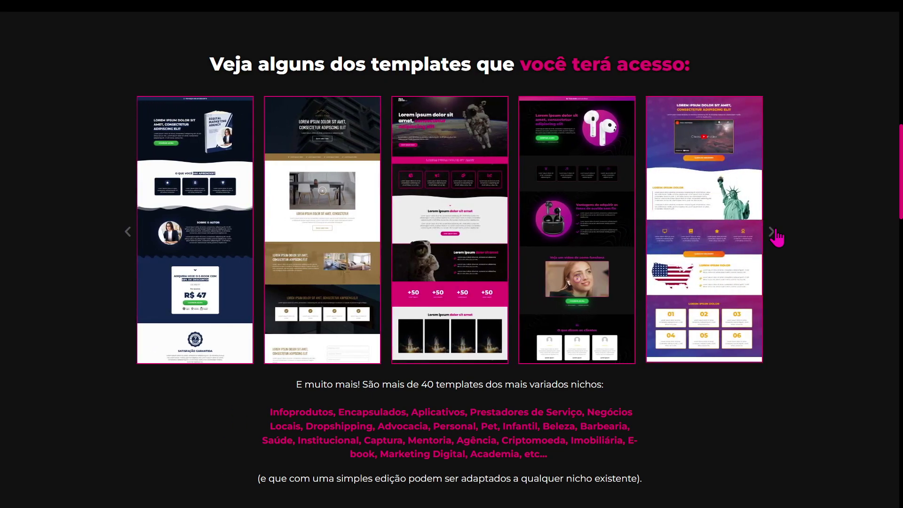
{"action": "scroll", "coordinate": [887, 188], "scroll_direction": "down", "scroll_amount": 8}
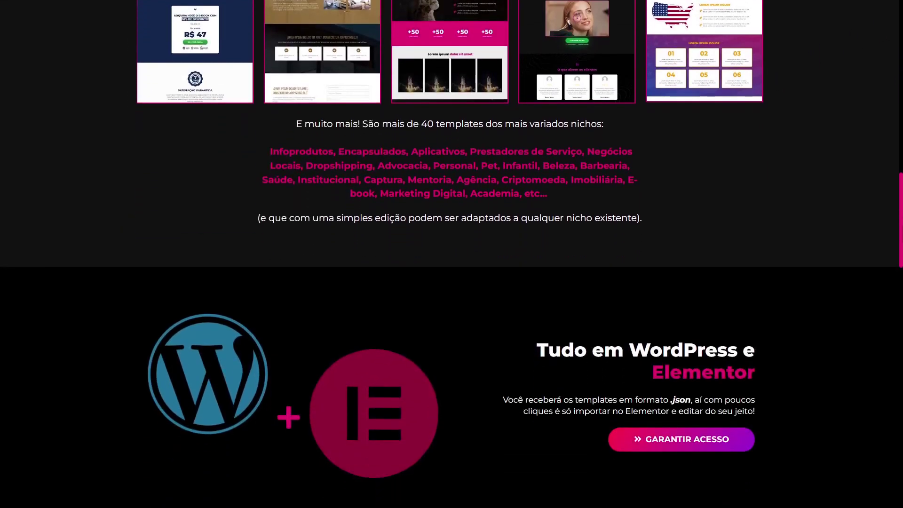
{"action": "scroll", "coordinate": [753, 273], "scroll_direction": "down", "scroll_amount": 3}
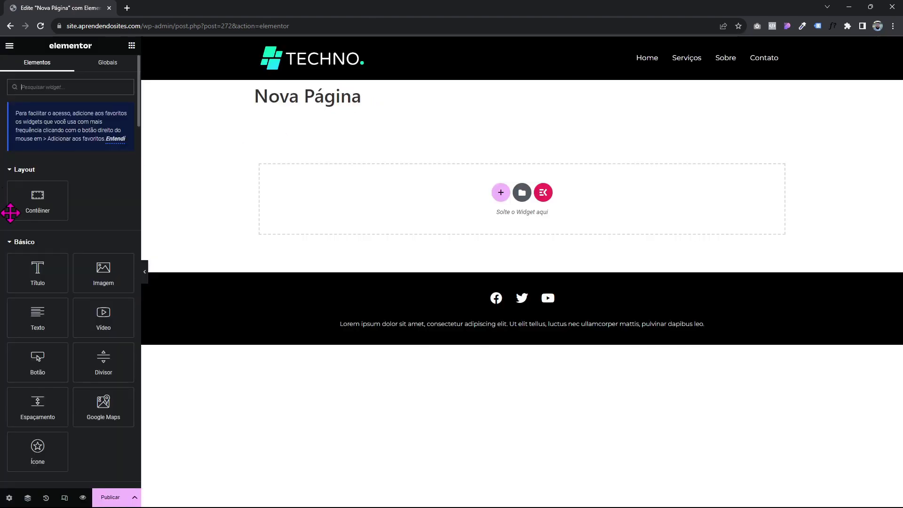
Step: Inspect the available page layout options in the page settings and the title displayed on the page
{"action": "mouse_move", "coordinate": [2, 504]}
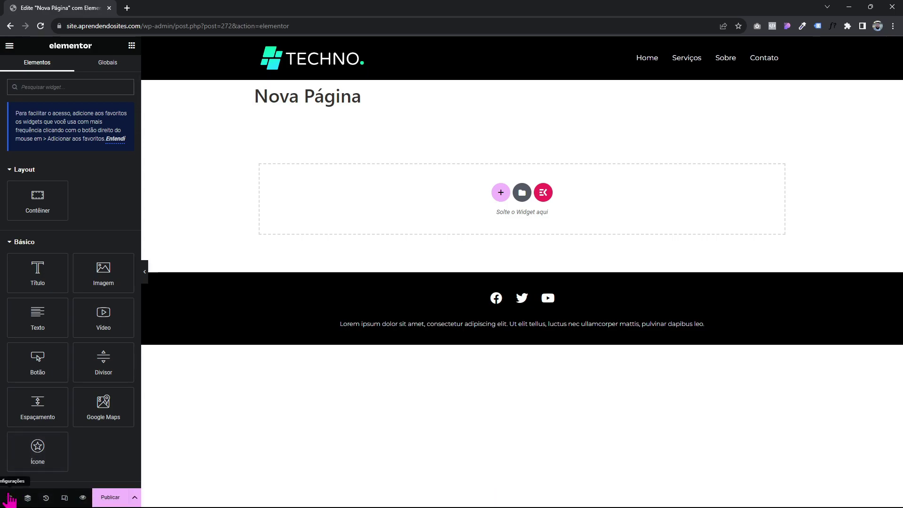
{"action": "left_click", "coordinate": [9, 498]}
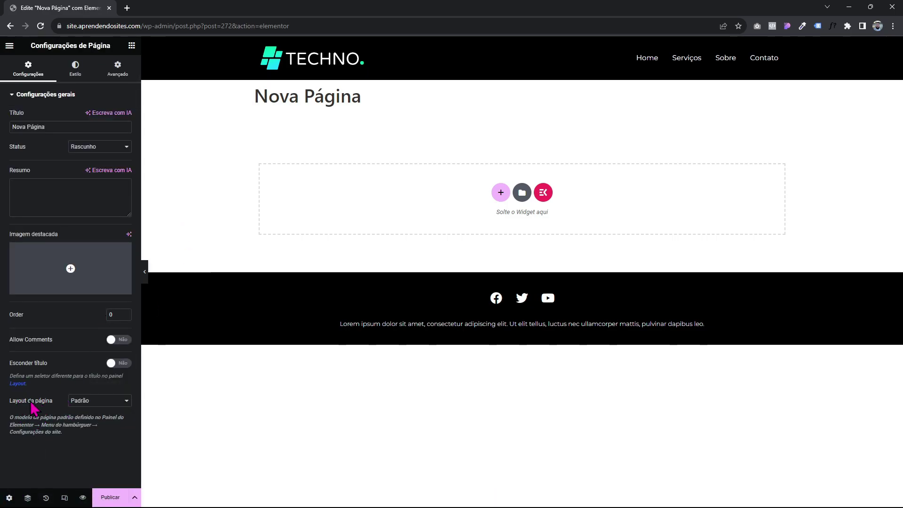
{"action": "left_click", "coordinate": [80, 401]}
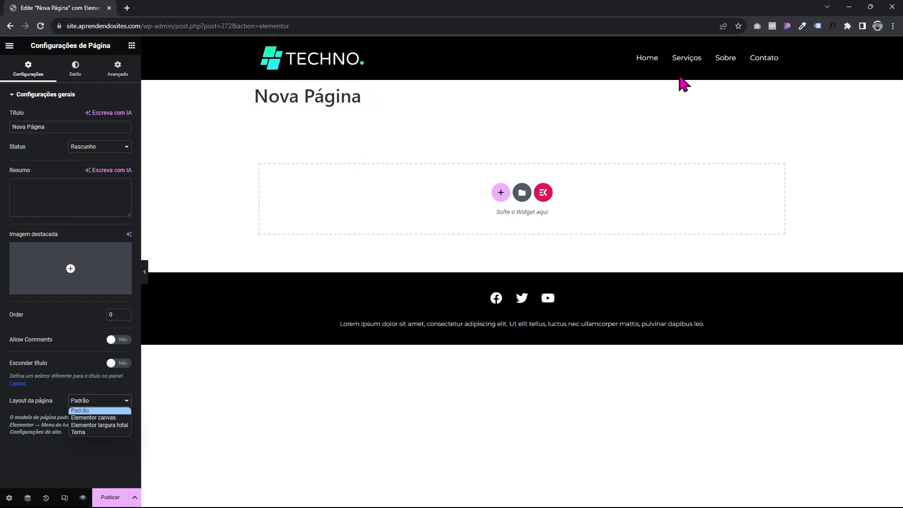
{"action": "double_click", "coordinate": [290, 93]}
{"action": "triple_click", "coordinate": [332, 99]}
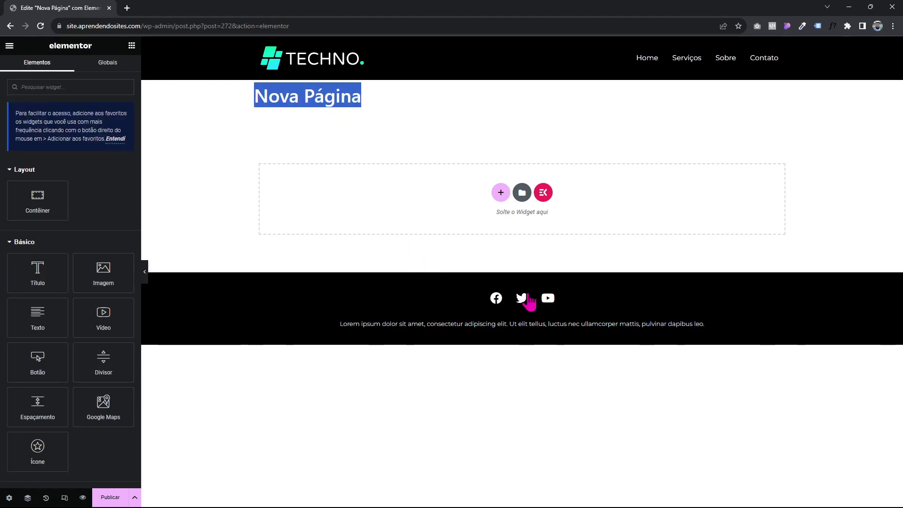
{"action": "left_click", "coordinate": [325, 128]}
Step: Set the page layout of Nova Página to Elementor canvas
{"action": "left_click", "coordinate": [9, 498]}
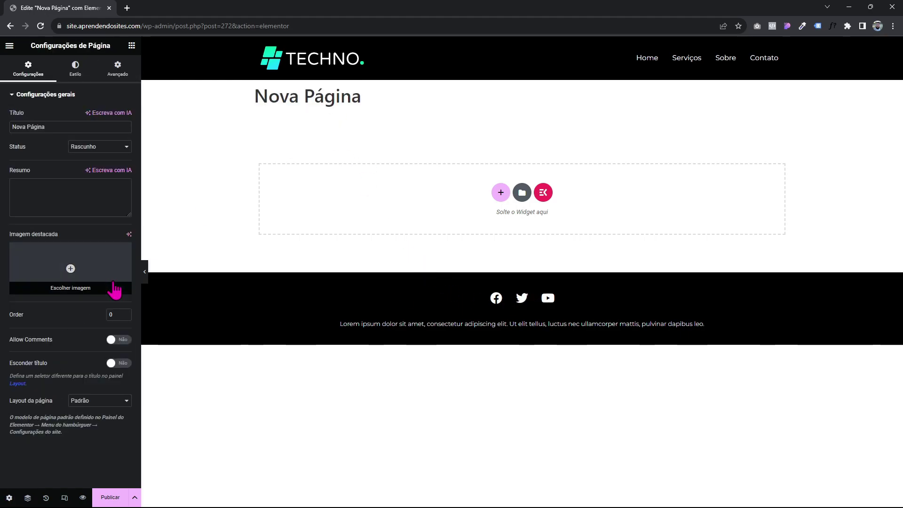
{"action": "left_click", "coordinate": [90, 400]}
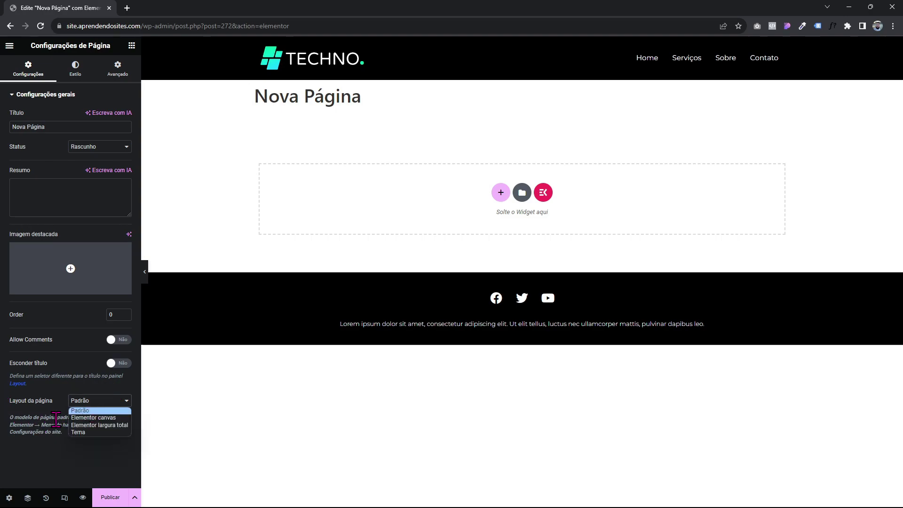
{"action": "left_click", "coordinate": [94, 417]}
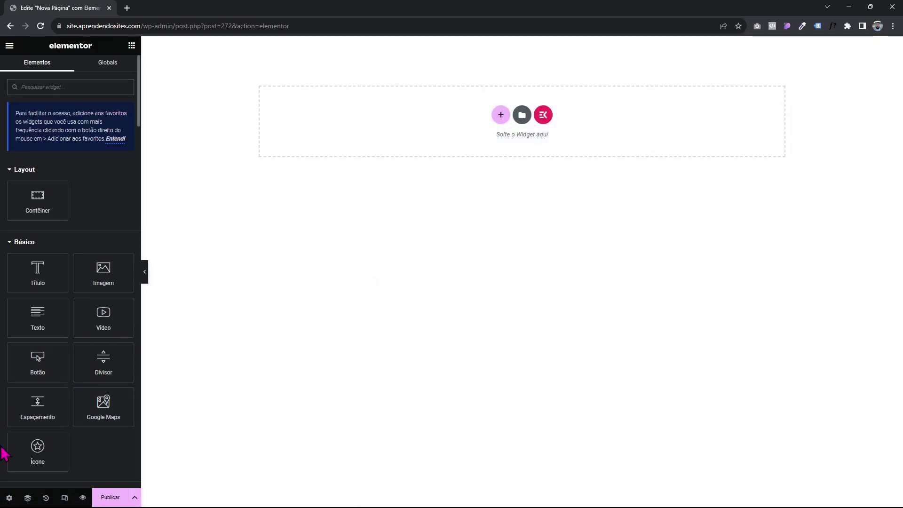
Step: Set the page layout of Nova Página to Elementor largura total
{"action": "left_click", "coordinate": [9, 498]}
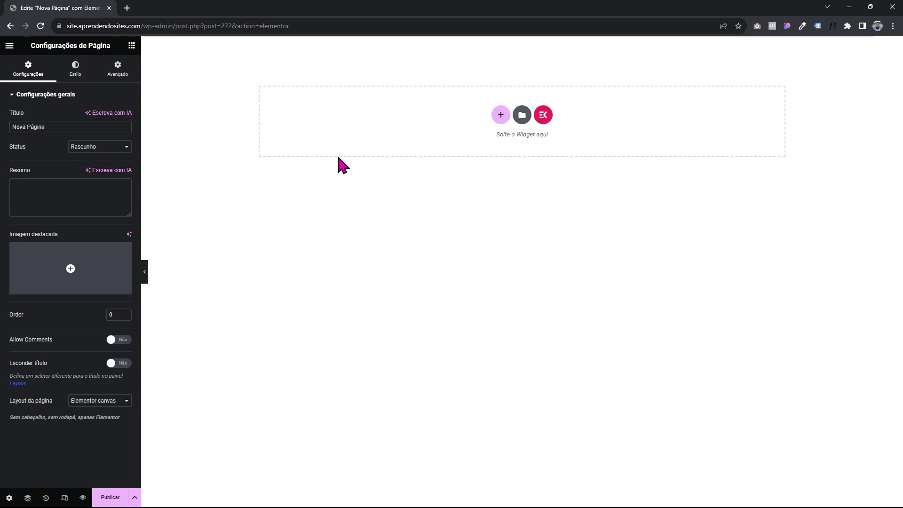
{"action": "left_click", "coordinate": [102, 407]}
{"action": "left_click", "coordinate": [124, 429]}
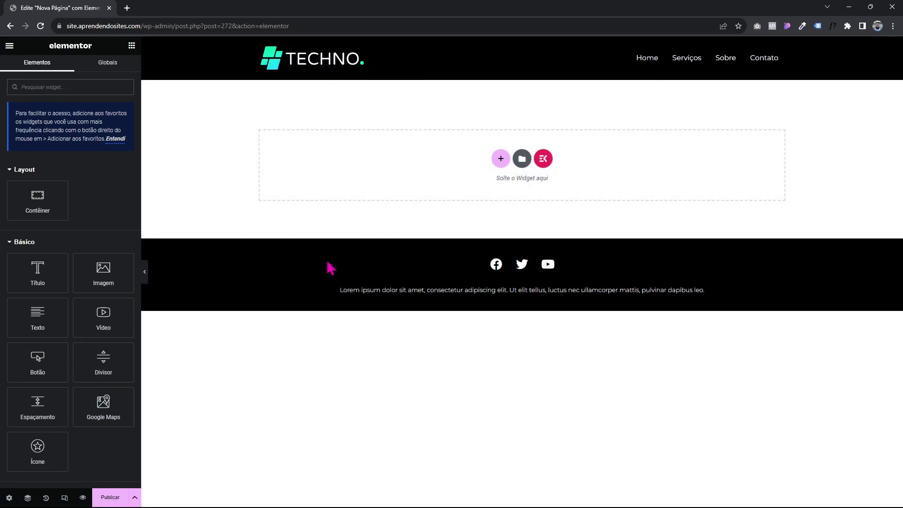
Step: Add an empty single-column container to Nova Página and publish the page
{"action": "left_click", "coordinate": [500, 159]}
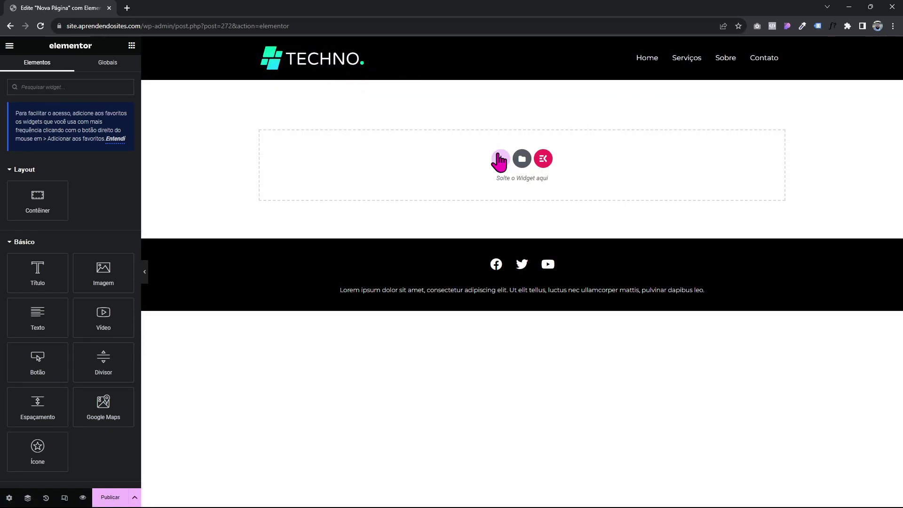
{"action": "left_click", "coordinate": [499, 159]}
{"action": "left_click", "coordinate": [391, 183]}
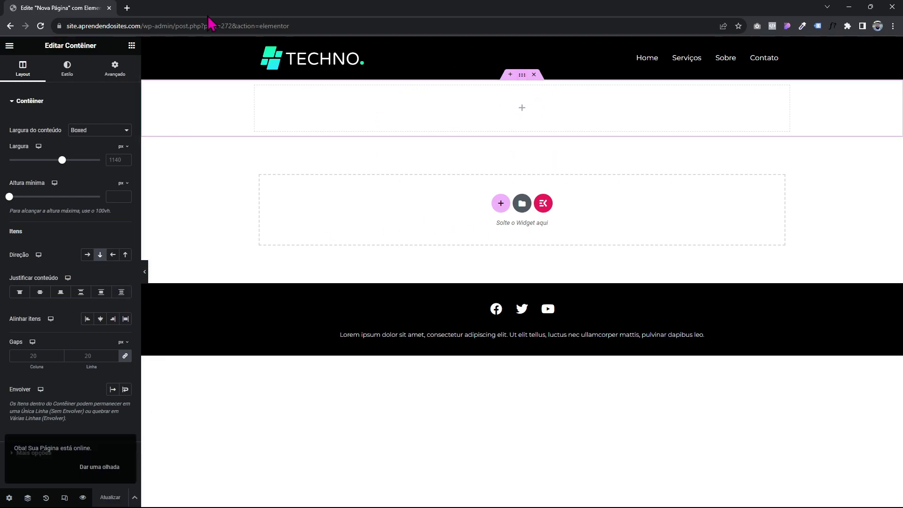
Step: Leave the editor for the WordPress admin and list all of the site's pages
{"action": "left_click_drag", "start_coordinate": [173, 26], "coordinate": [365, 14]}
{"action": "key", "text": "BackSpace"}
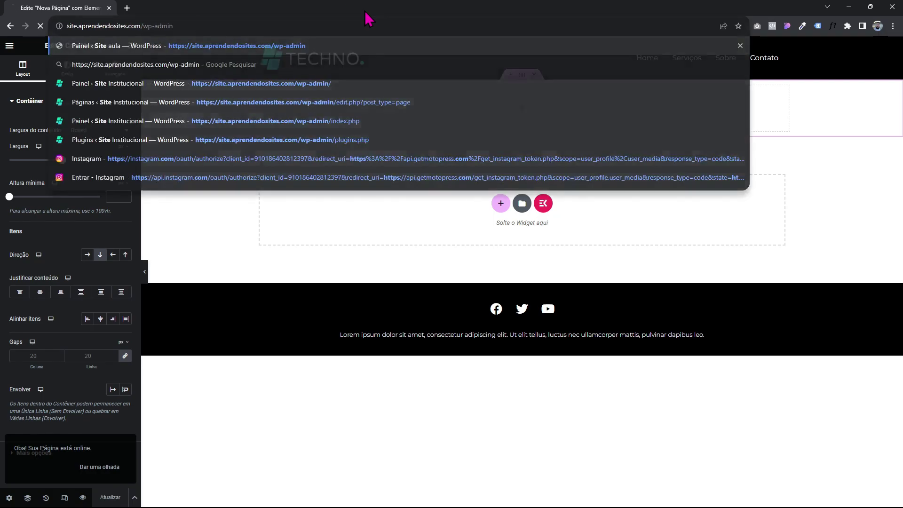
{"action": "key", "text": "Return"}
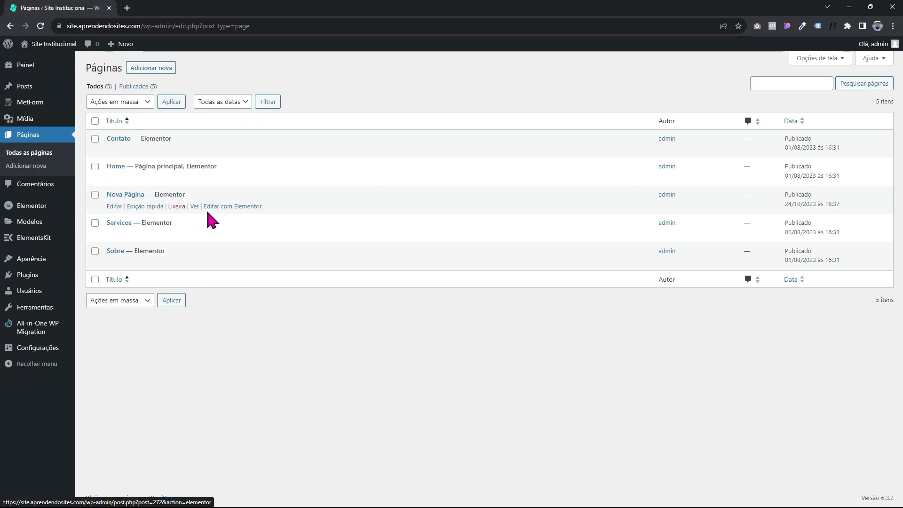
Step: View the published Nova Página in a separate tab, check its address ending, and close that tab
{"action": "right_click", "coordinate": [196, 209]}
{"action": "left_click", "coordinate": [207, 210]}
{"action": "left_click", "coordinate": [162, 8]}
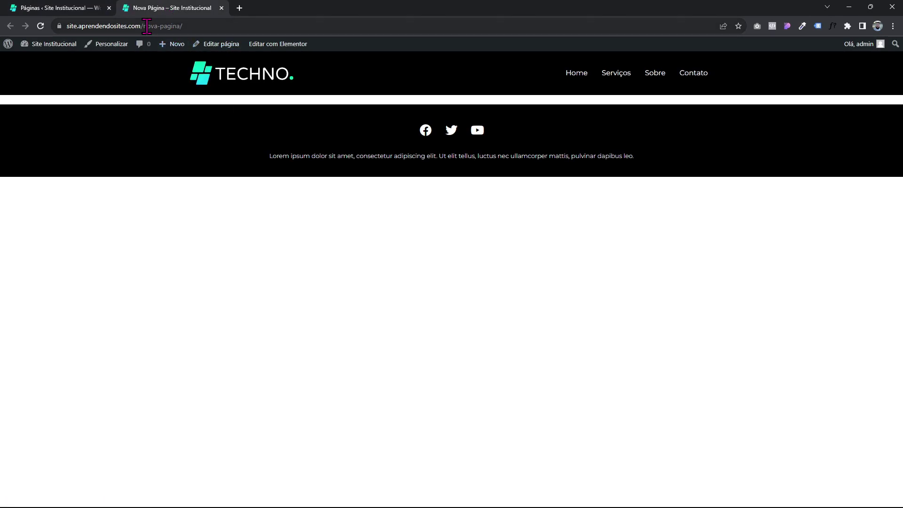
{"action": "left_click_drag", "start_coordinate": [143, 26], "coordinate": [182, 26]}
{"action": "left_click", "coordinate": [165, 26]}
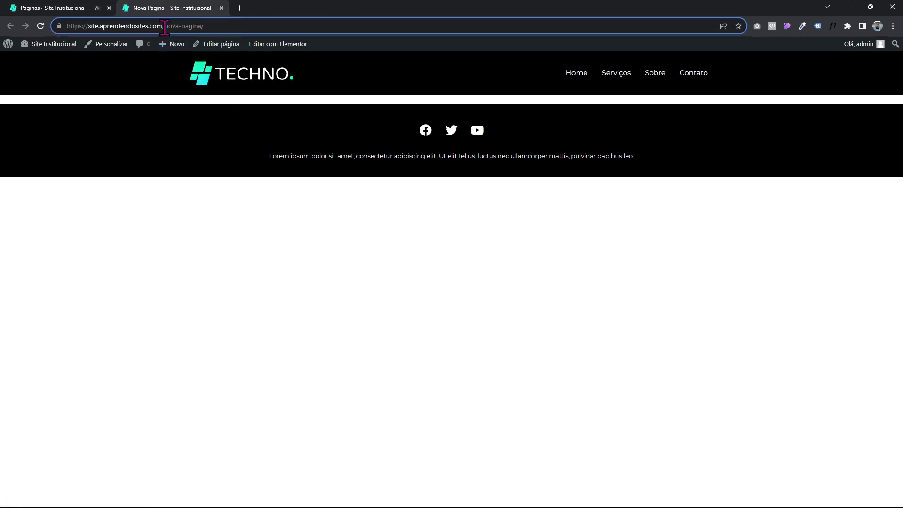
{"action": "left_click", "coordinate": [207, 26]}
{"action": "left_click", "coordinate": [222, 8]}
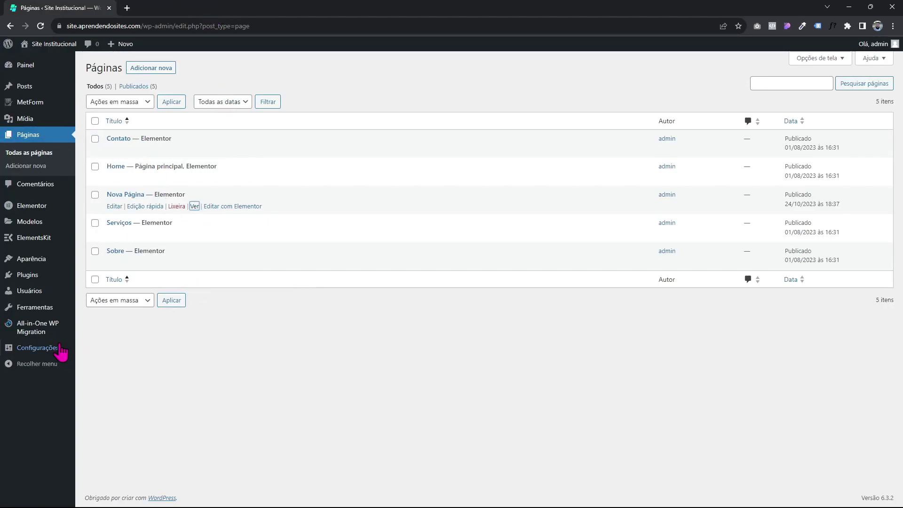
Step: Set the site's permalink structure to Padrão and save the change
{"action": "mouse_move", "coordinate": [68, 353]}
{"action": "left_click", "coordinate": [112, 416]}
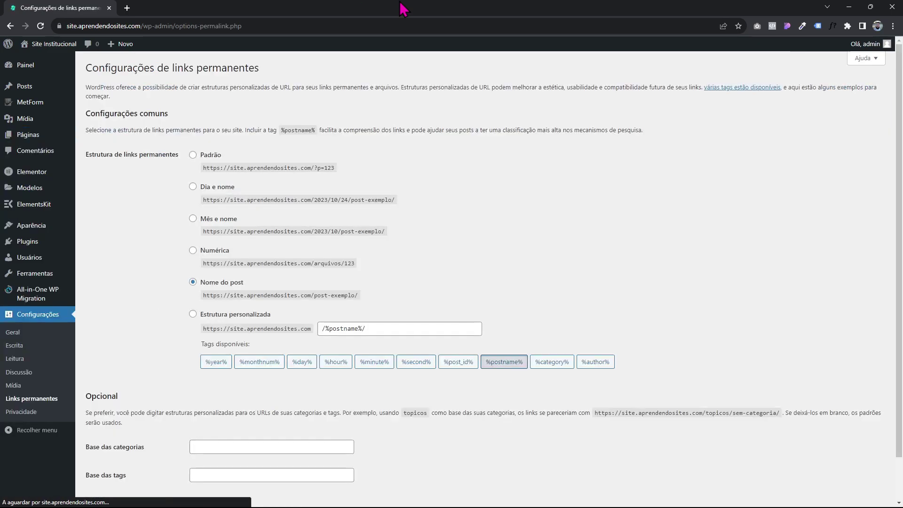
{"action": "left_click", "coordinate": [193, 155]}
{"action": "scroll", "coordinate": [306, 226], "scroll_direction": "down", "scroll_amount": 1}
{"action": "left_click", "coordinate": [123, 457]}
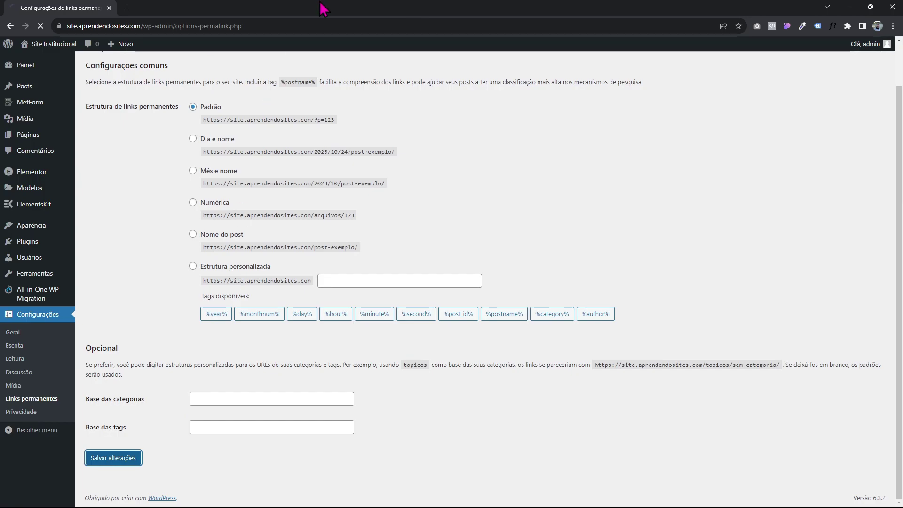
Step: View Nova Página from the page list in a separate tab and inspect the ending of its address
{"action": "mouse_move", "coordinate": [57, 135]}
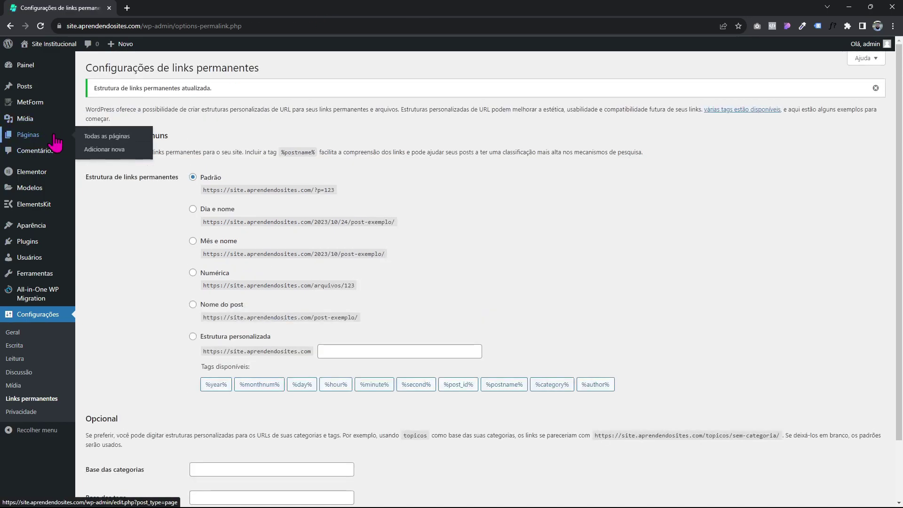
{"action": "left_click", "coordinate": [94, 137]}
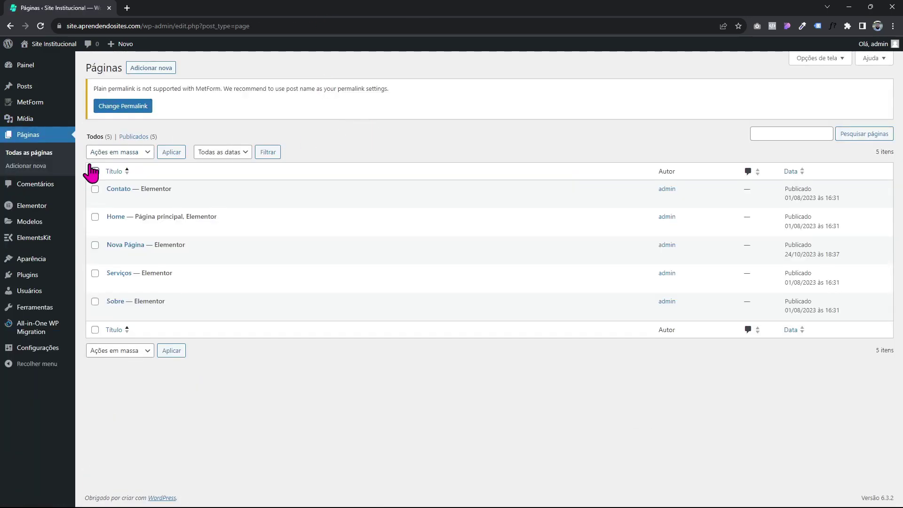
{"action": "right_click", "coordinate": [195, 259]}
{"action": "left_click", "coordinate": [203, 267]}
{"action": "left_click", "coordinate": [175, 8]}
{"action": "left_click", "coordinate": [148, 26]}
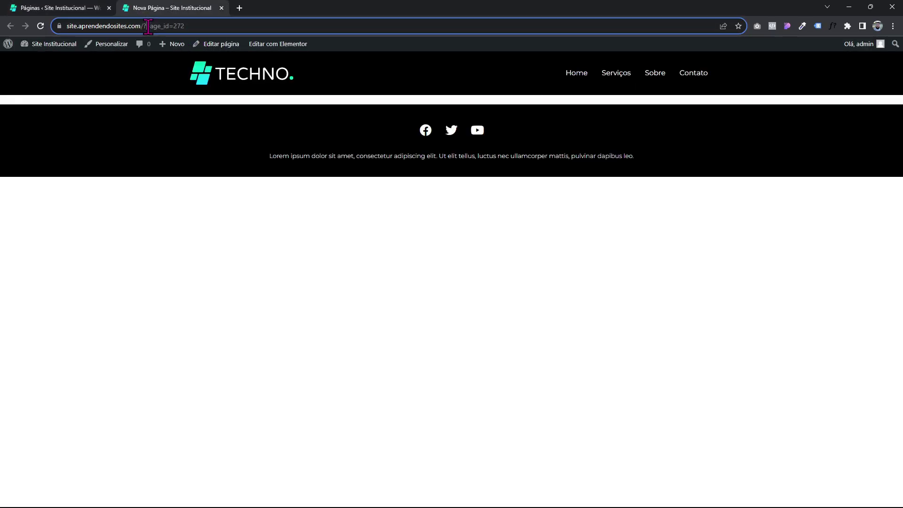
{"action": "left_click", "coordinate": [198, 26]}
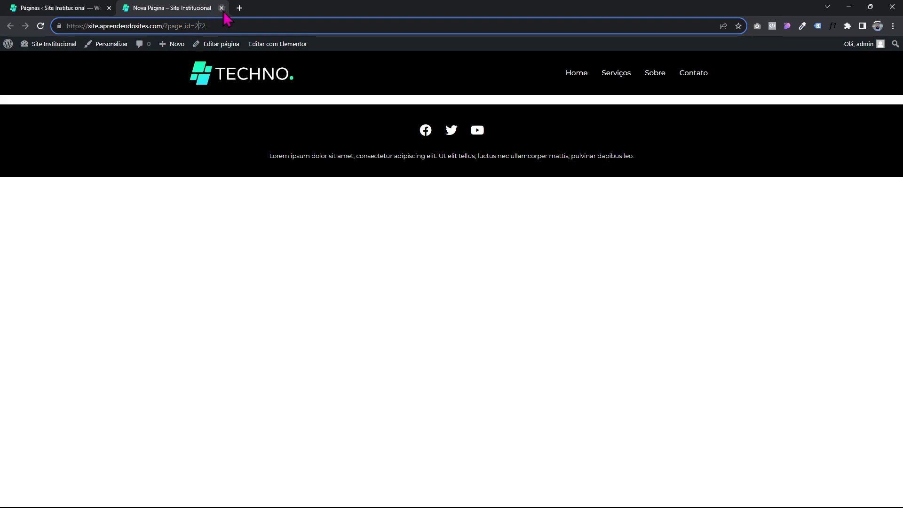
Step: Visit the Sobre page from the site header, inspect its address, and close the tab
{"action": "left_click", "coordinate": [652, 79]}
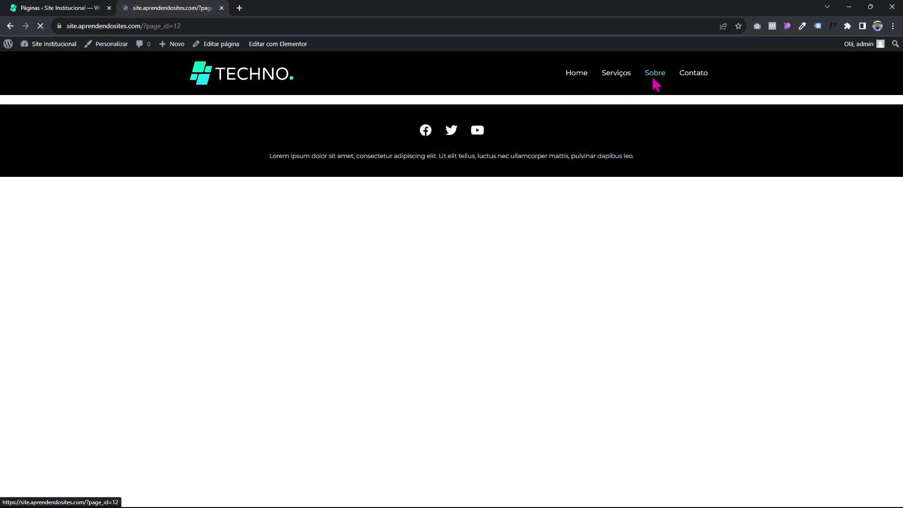
{"action": "left_click", "coordinate": [146, 26]}
{"action": "left_click", "coordinate": [202, 27]}
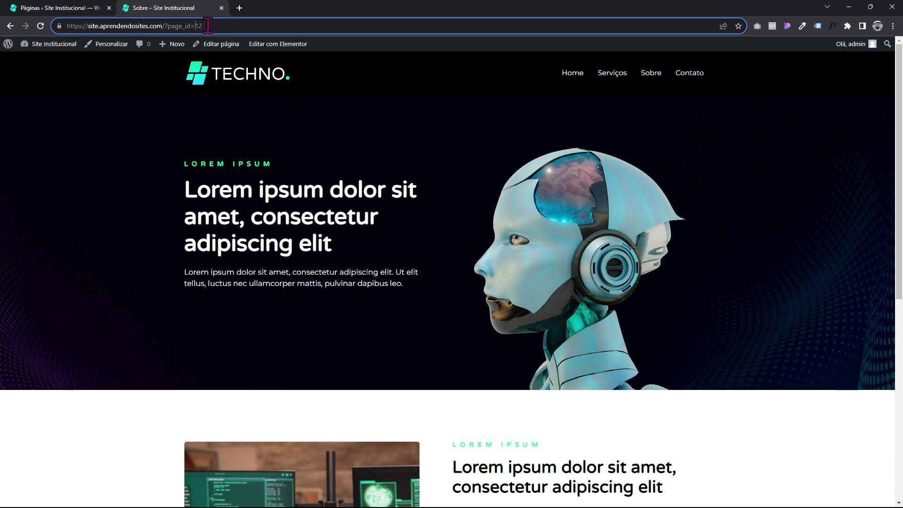
{"action": "left_click", "coordinate": [221, 8]}
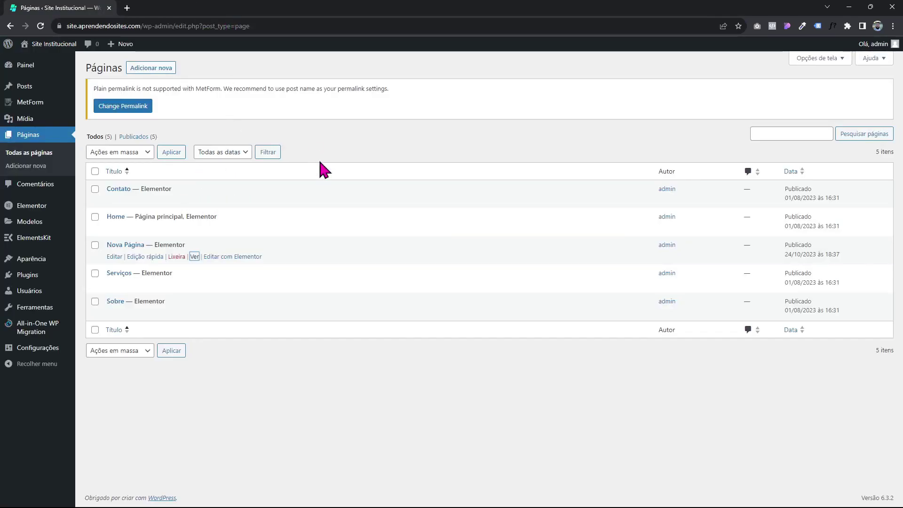
Step: Set the site's permalink structure to Nome do post and save the change
{"action": "mouse_move", "coordinate": [70, 350]}
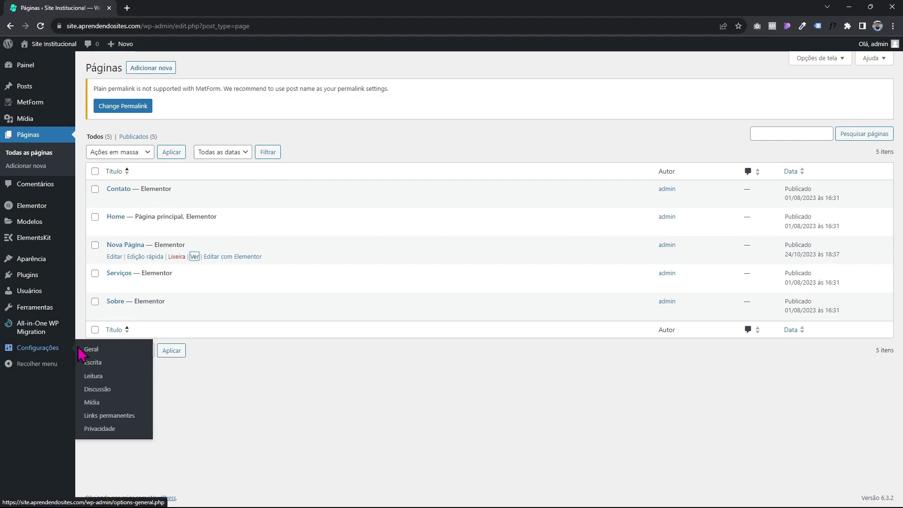
{"action": "left_click", "coordinate": [97, 414]}
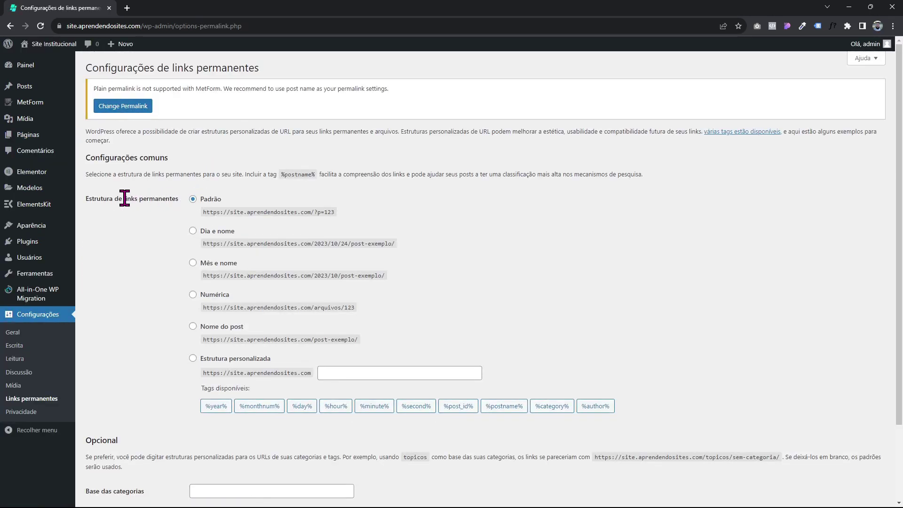
{"action": "left_click", "coordinate": [193, 327]}
{"action": "scroll", "coordinate": [369, 266], "scroll_direction": "down", "scroll_amount": 1}
{"action": "left_click", "coordinate": [136, 473]}
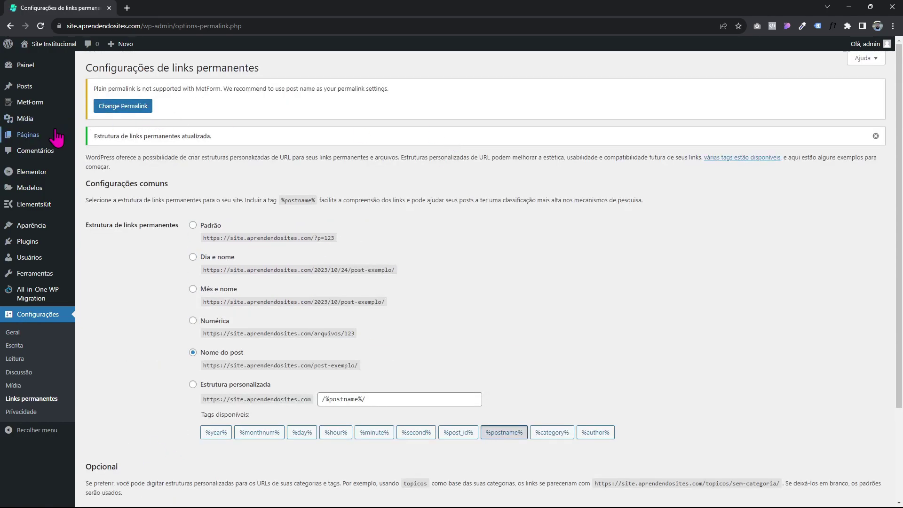
Step: Check the slug of Nova Página in its quick edit form from the page list
{"action": "left_click", "coordinate": [89, 135]}
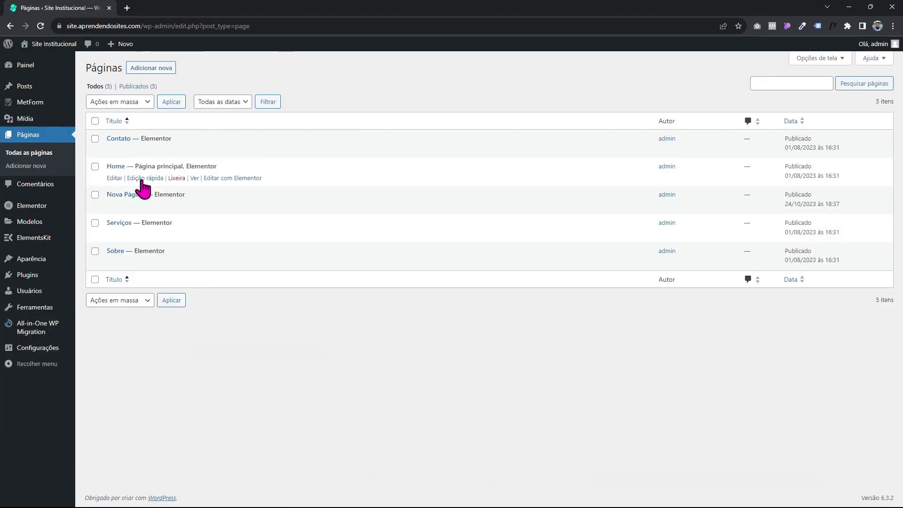
{"action": "left_click", "coordinate": [144, 206]}
{"action": "left_click_drag", "start_coordinate": [192, 226], "coordinate": [153, 229]}
{"action": "key", "text": "Return"}
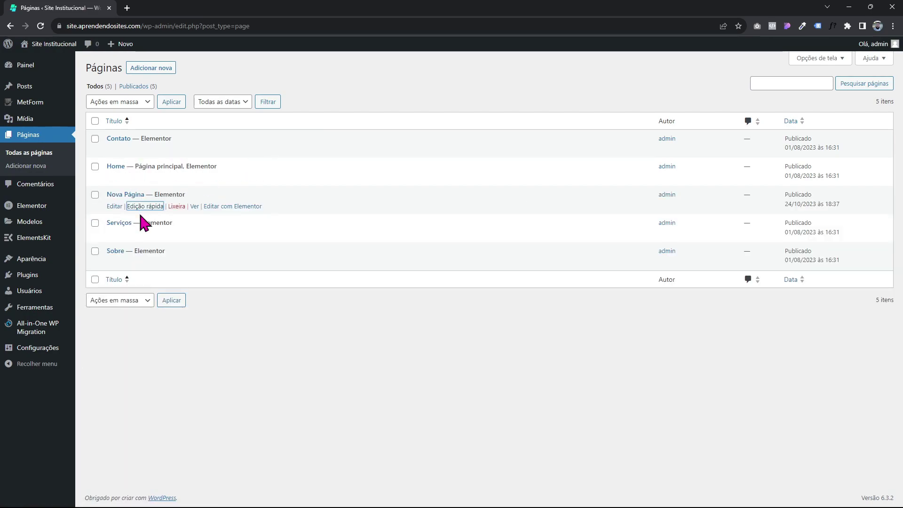
Step: Examine the slug of the Sobre page in quick edit and update the page to close the form
{"action": "left_click", "coordinate": [141, 261]}
{"action": "double_click", "coordinate": [152, 286]}
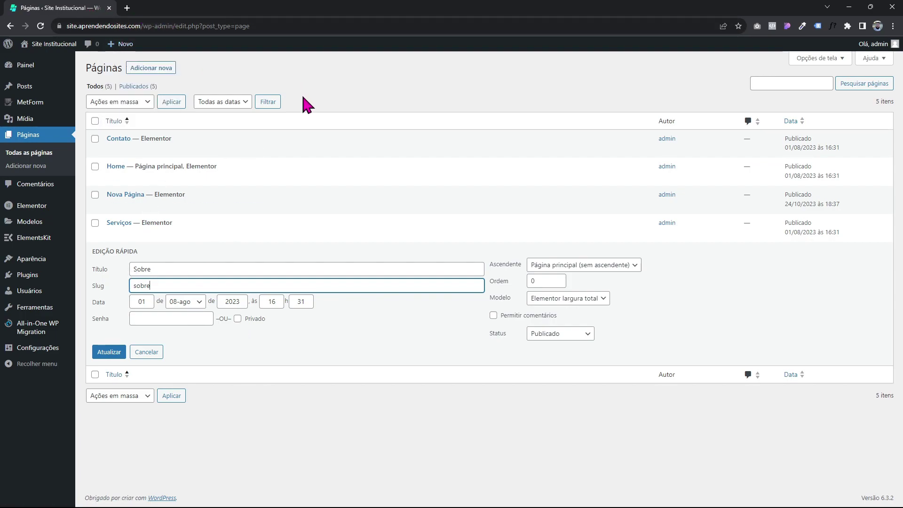
{"action": "double_click", "coordinate": [146, 287]}
{"action": "left_click", "coordinate": [109, 352]}
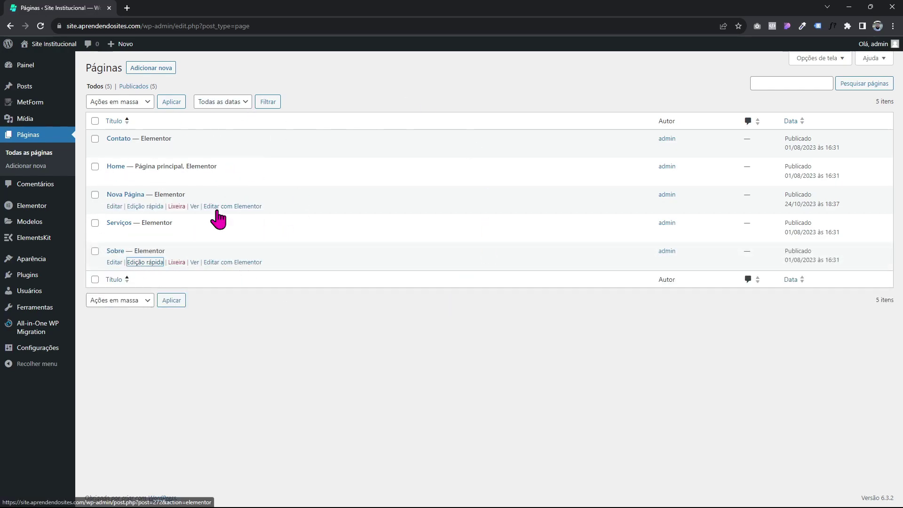
Step: Visit the site's home page at site.aprendendosites.com and return to the WordPress dashboard
{"action": "left_click_drag", "start_coordinate": [147, 26], "coordinate": [330, 56]}
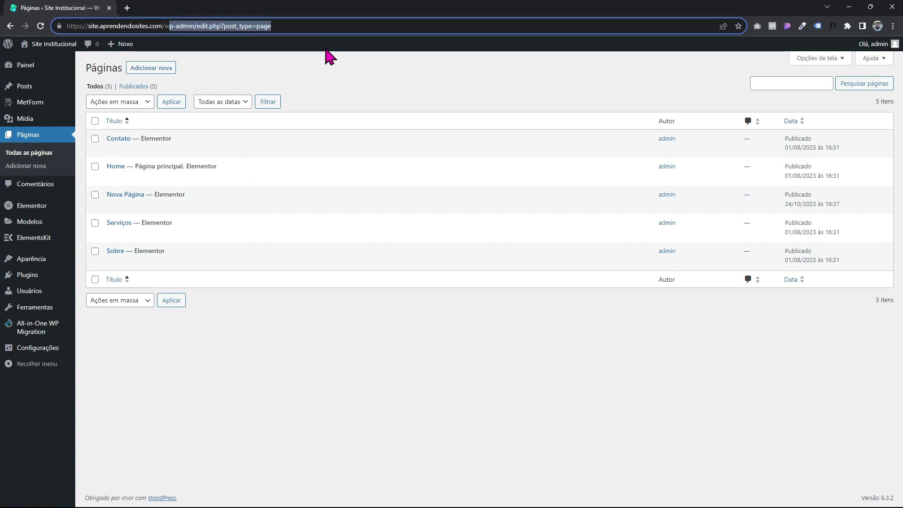
{"action": "key", "text": "BackSpace"}
{"action": "key", "text": "Return"}
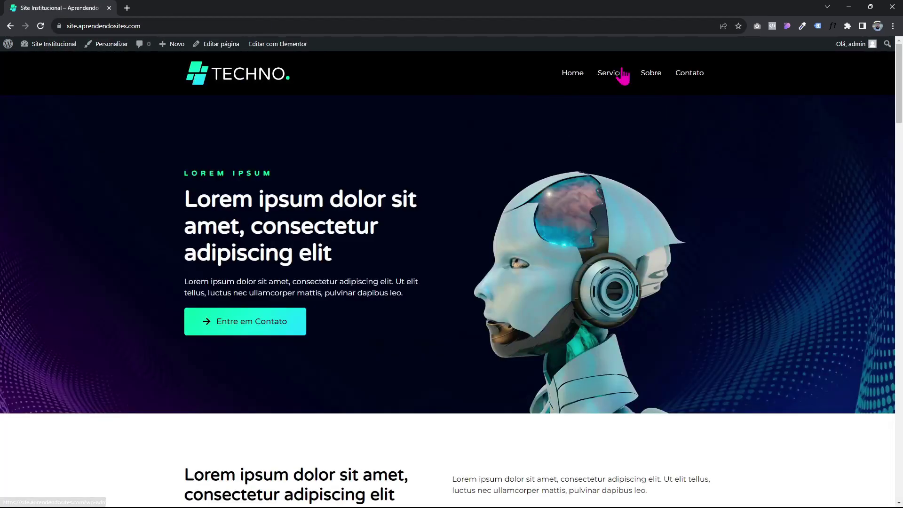
{"action": "mouse_move", "coordinate": [57, 43]}
{"action": "left_click", "coordinate": [42, 62]}
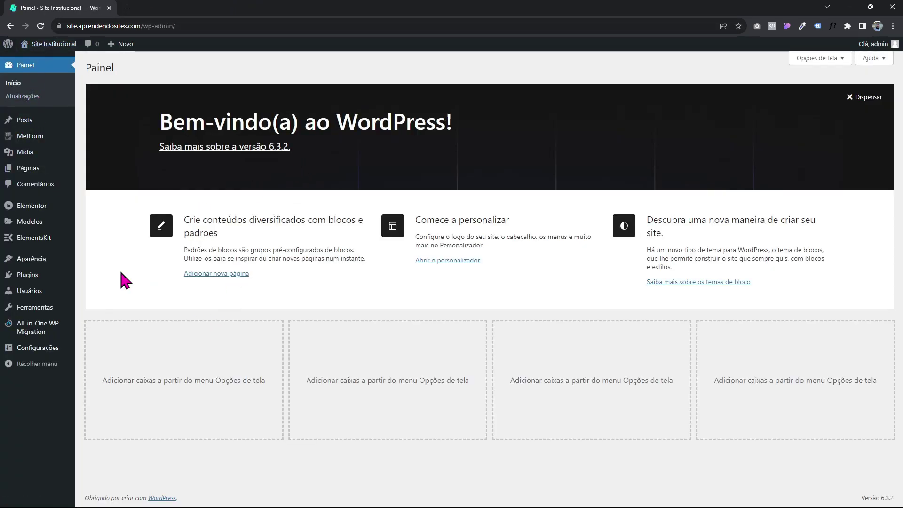
Step: Add Nova Página as the last item of the site's navigation menu, after Contato, and save the menu
{"action": "mouse_move", "coordinate": [40, 260]}
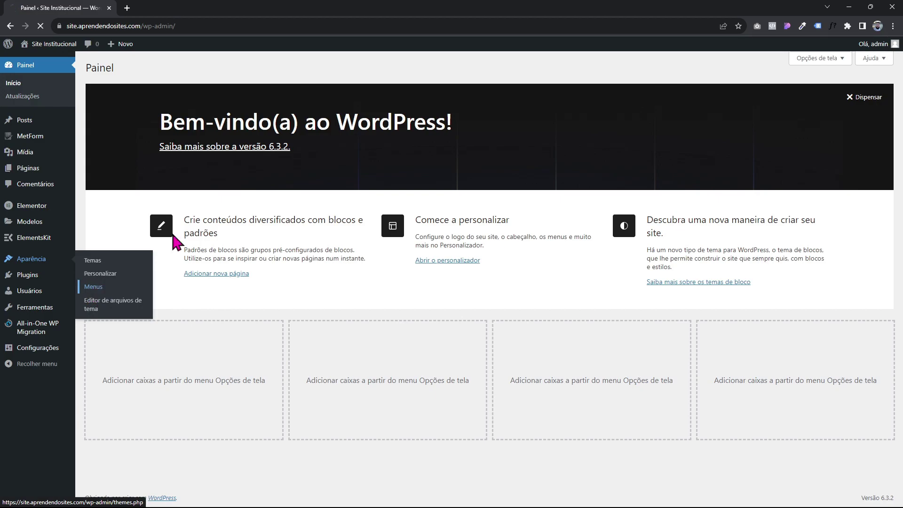
{"action": "left_click", "coordinate": [94, 286]}
{"action": "scroll", "coordinate": [399, 176], "scroll_direction": "down", "scroll_amount": 1}
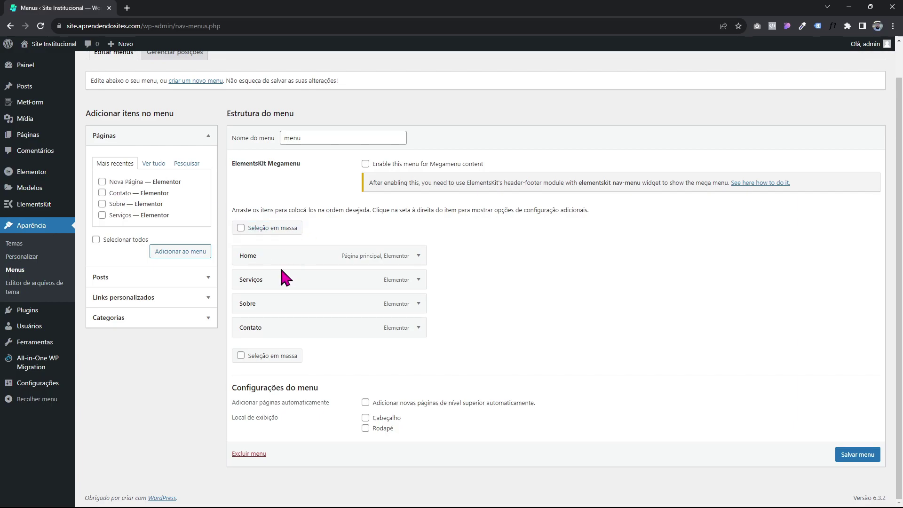
{"action": "left_click", "coordinate": [102, 182]}
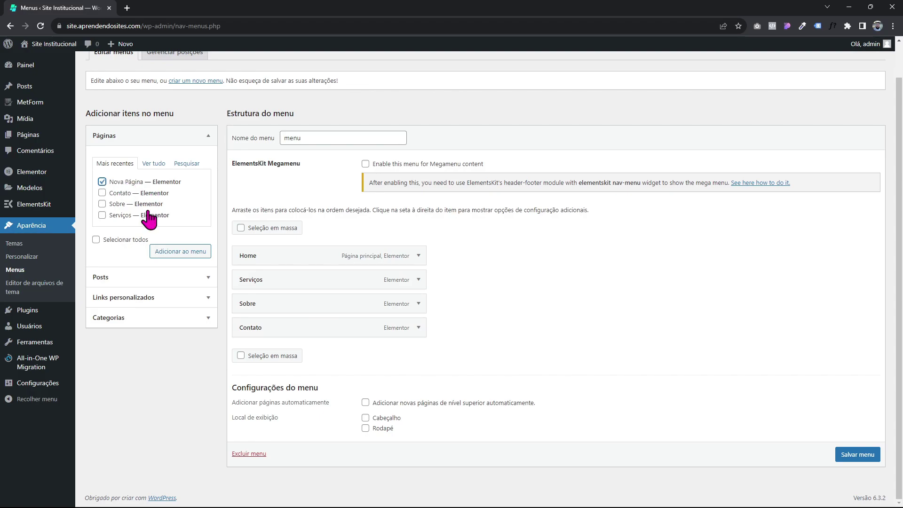
{"action": "left_click", "coordinate": [168, 258]}
{"action": "mouse_move", "coordinate": [316, 356]}
{"action": "left_mouse_down"}
{"action": "mouse_move", "coordinate": [313, 263]}
{"action": "mouse_move", "coordinate": [321, 271]}
{"action": "mouse_move", "coordinate": [302, 270]}
{"action": "mouse_move", "coordinate": [310, 250]}
{"action": "mouse_move", "coordinate": [313, 281]}
{"action": "mouse_move", "coordinate": [346, 284]}
{"action": "mouse_move", "coordinate": [284, 288]}
{"action": "mouse_move", "coordinate": [310, 284]}
{"action": "mouse_move", "coordinate": [306, 250]}
{"action": "mouse_move", "coordinate": [295, 351]}
{"action": "mouse_move", "coordinate": [303, 358]}
{"action": "left_mouse_up"}
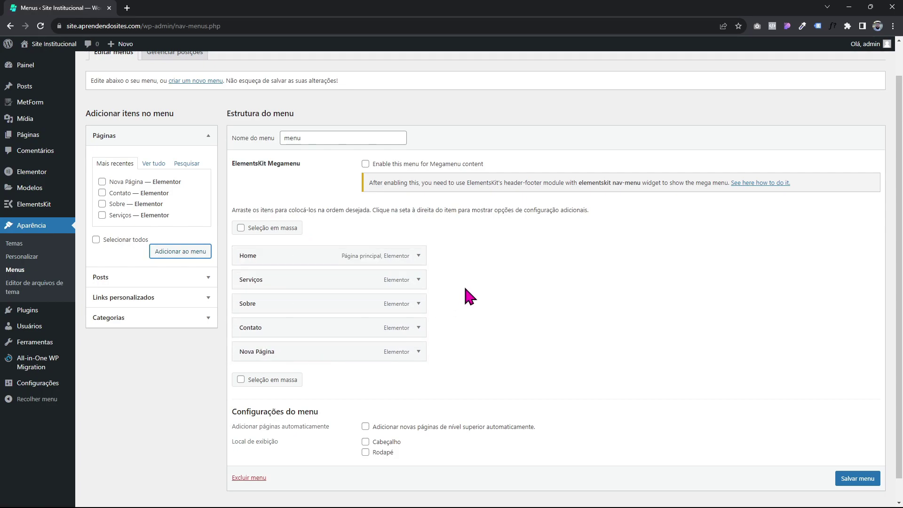
{"action": "left_click", "coordinate": [858, 478]}
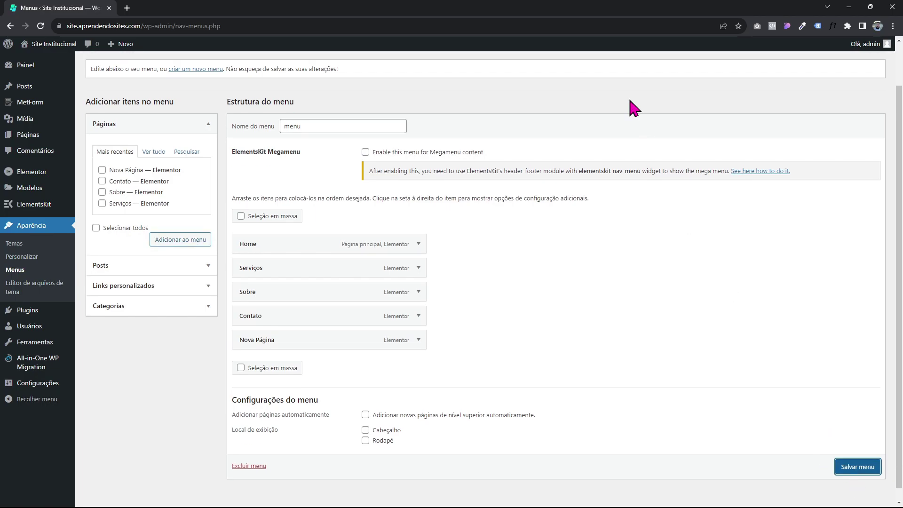
{"action": "left_click", "coordinate": [855, 465]}
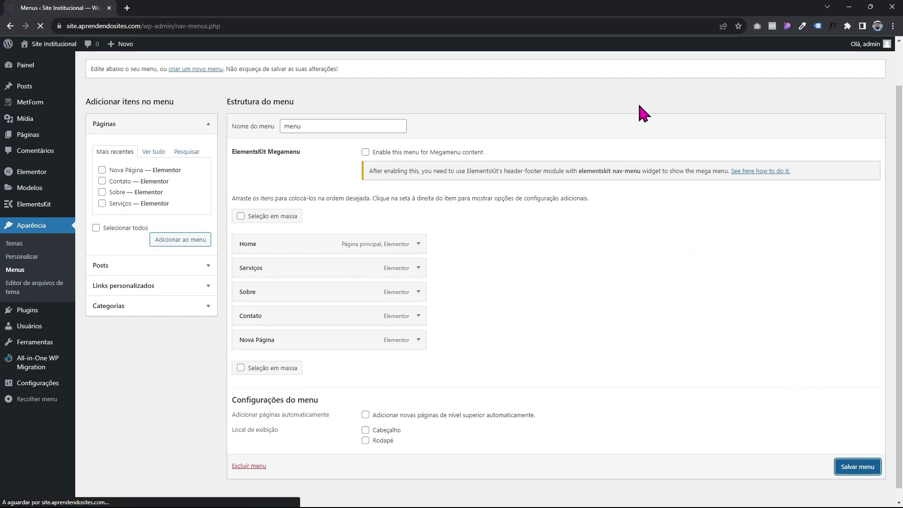
{"action": "scroll", "coordinate": [617, 122], "scroll_direction": "down", "scroll_amount": 2}
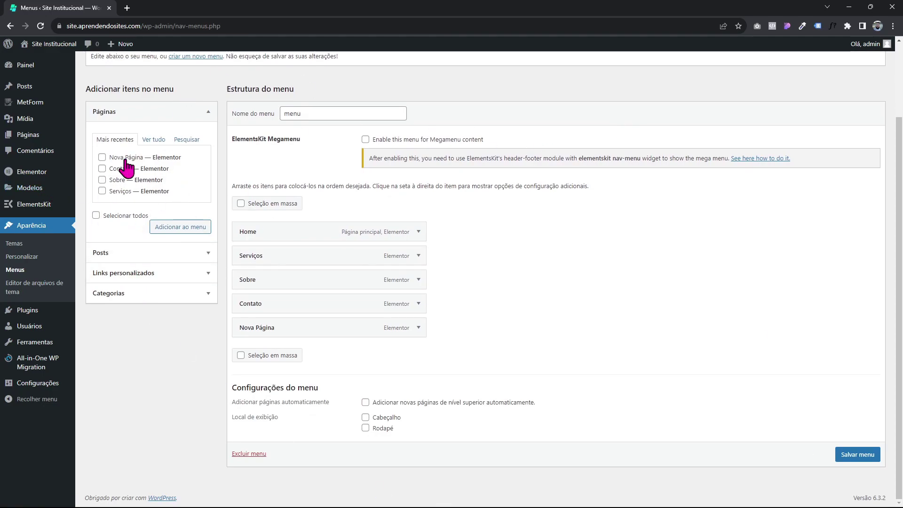
Step: Open the navigation menu named menu in the theme customizer to view its items
{"action": "left_click", "coordinate": [28, 257]}
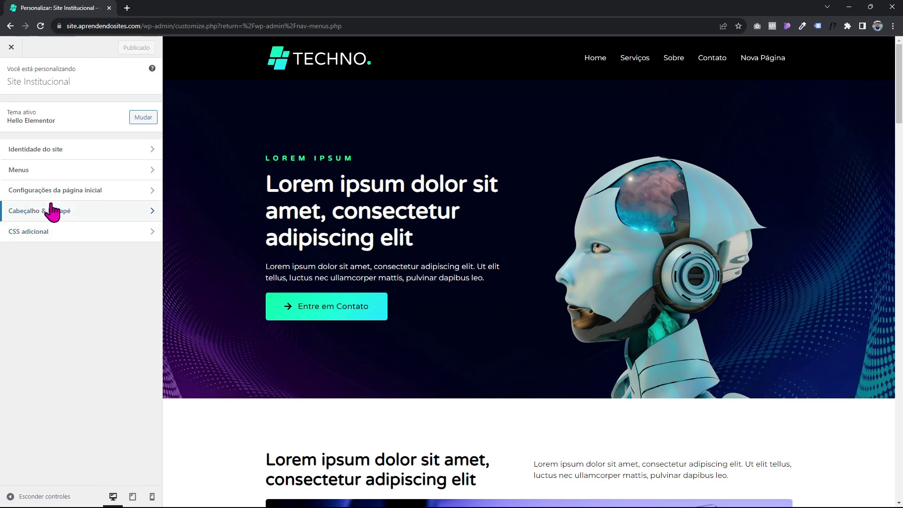
{"action": "left_click", "coordinate": [56, 173]}
{"action": "left_click", "coordinate": [35, 134]}
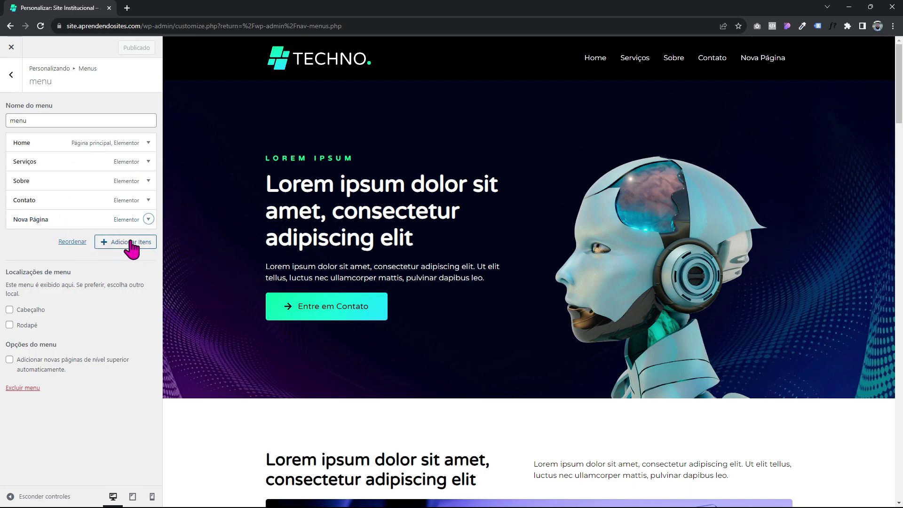
Step: Expand the Nova Página menu item to view its navigation label and removal option, and collapse it again
{"action": "left_click", "coordinate": [148, 219]}
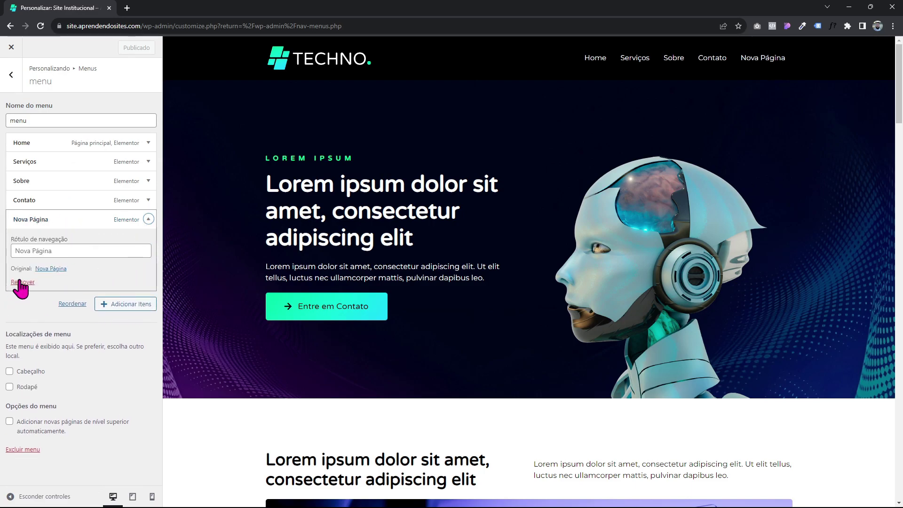
{"action": "left_click", "coordinate": [149, 220]}
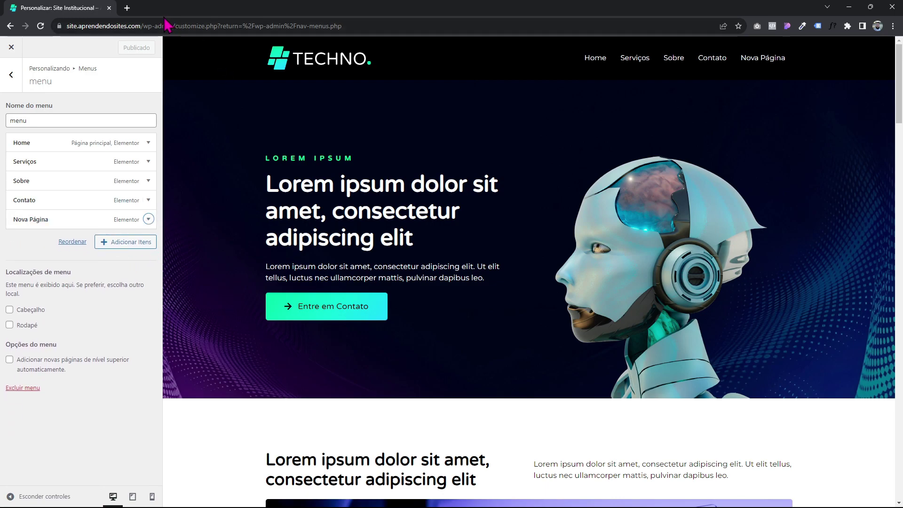
Step: Leave the customizer for the home page at site.aprendendosites.com and open Nova Página from the site's navigation menu
{"action": "left_click_drag", "start_coordinate": [168, 25], "coordinate": [397, 13]}
{"action": "key", "text": "BackSpace"}
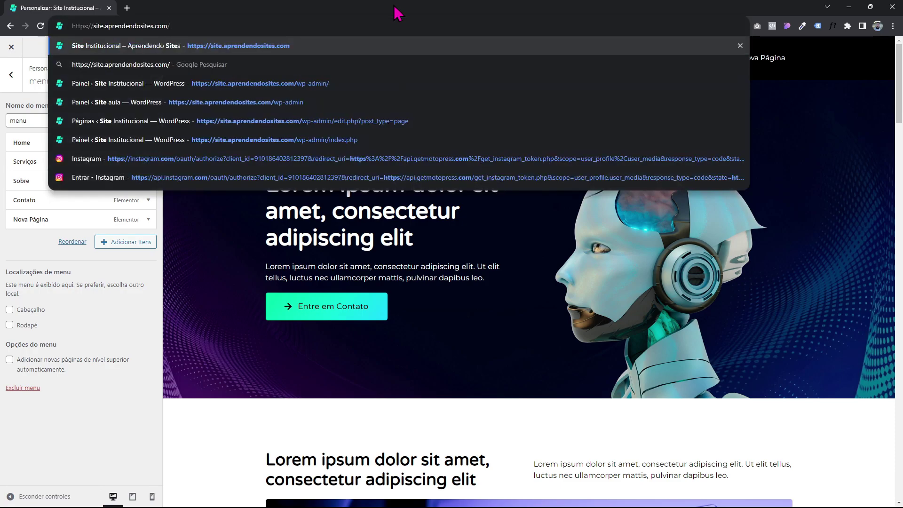
{"action": "key", "text": "Return"}
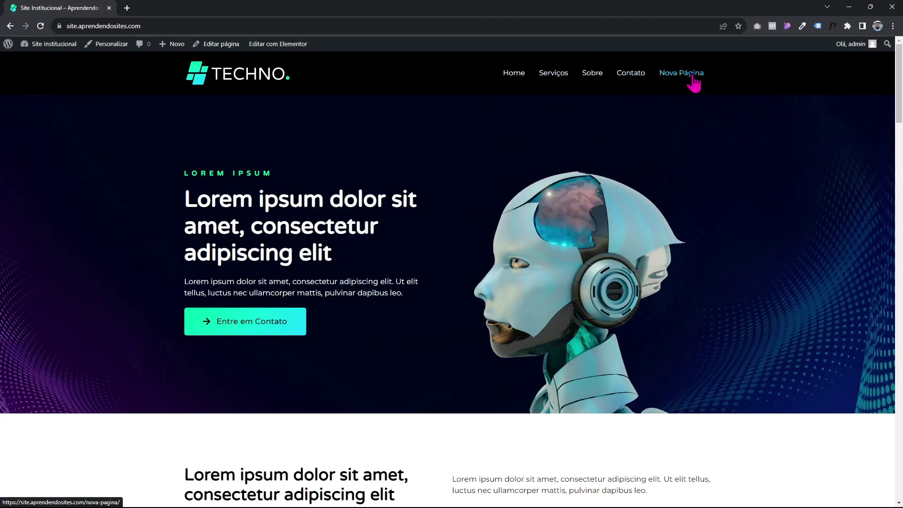
{"action": "left_click", "coordinate": [693, 84]}
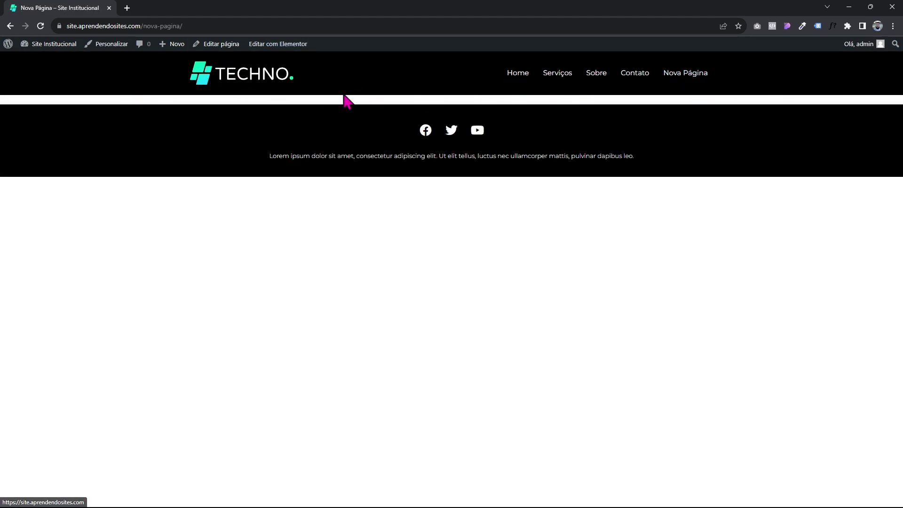
Step: Return to the WordPress dashboard and open the list of all pages
{"action": "mouse_move", "coordinate": [35, 51]}
{"action": "left_click", "coordinate": [36, 65]}
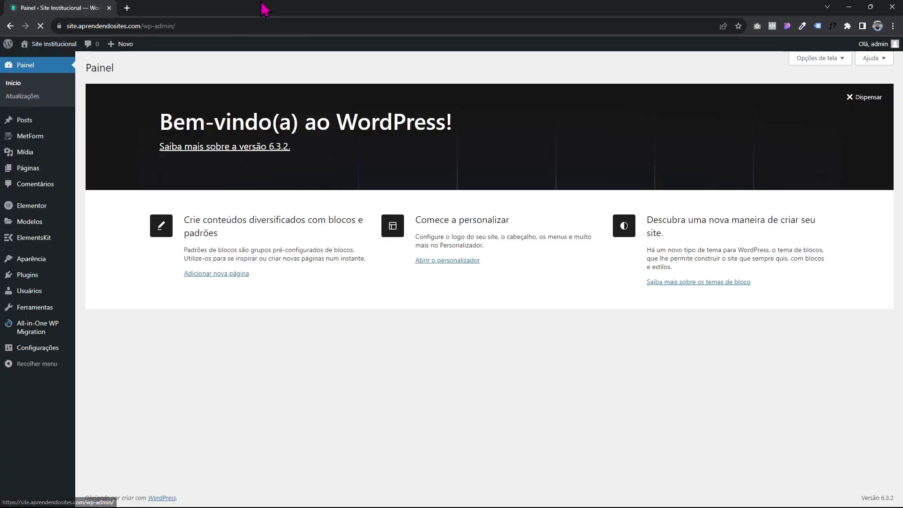
{"action": "mouse_move", "coordinate": [41, 169]}
{"action": "left_click", "coordinate": [102, 170]}
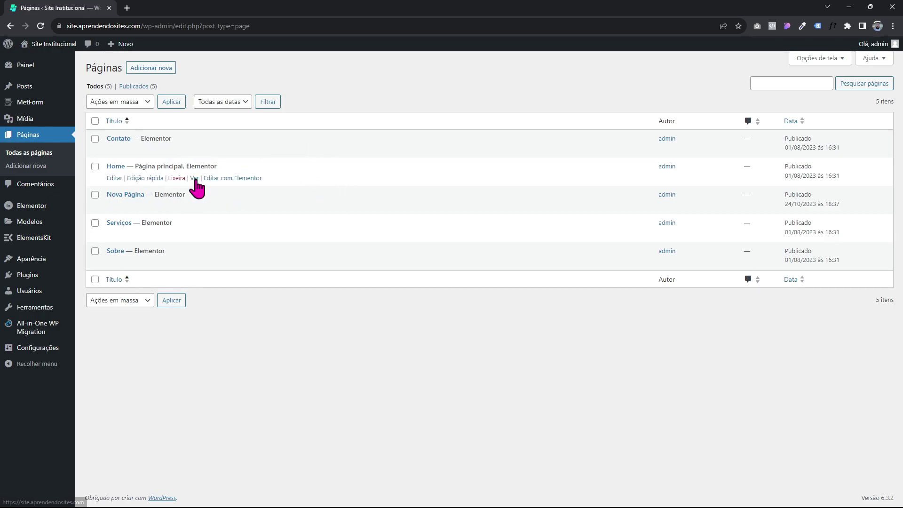
Step: View the Home page in a new browser tab, look through its sections, and close that tab
{"action": "right_click", "coordinate": [194, 177]}
{"action": "left_click", "coordinate": [202, 182]}
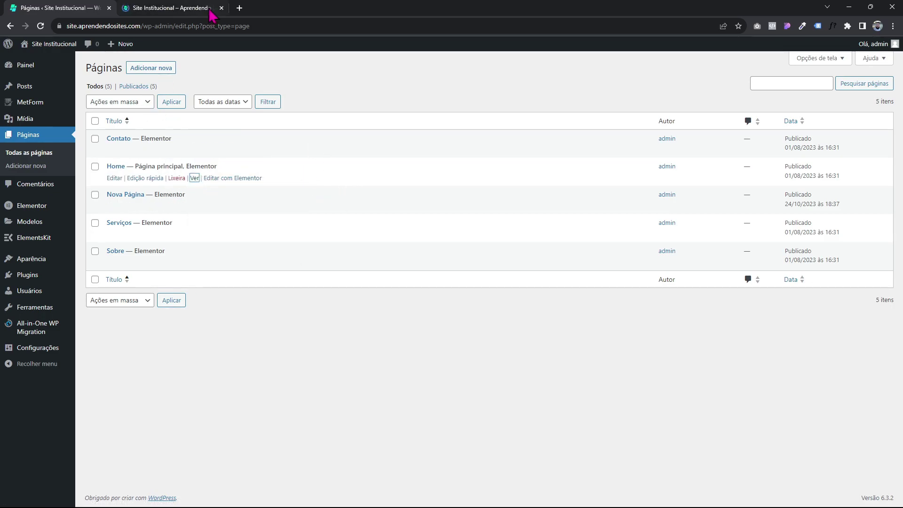
{"action": "left_click", "coordinate": [138, 8]}
{"action": "scroll", "coordinate": [358, 181], "scroll_direction": "down", "scroll_amount": 10}
{"action": "scroll", "coordinate": [356, 182], "scroll_direction": "down", "scroll_amount": 5}
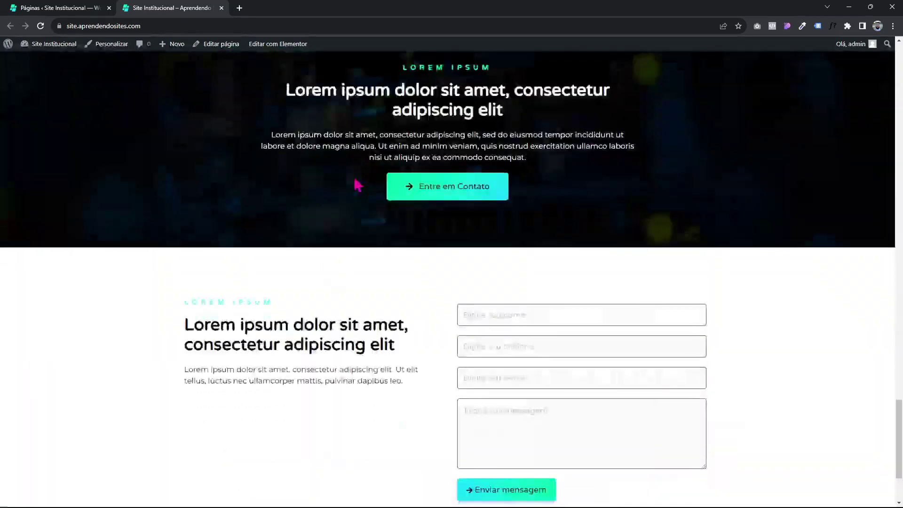
{"action": "scroll", "coordinate": [349, 172], "scroll_direction": "up", "scroll_amount": 15}
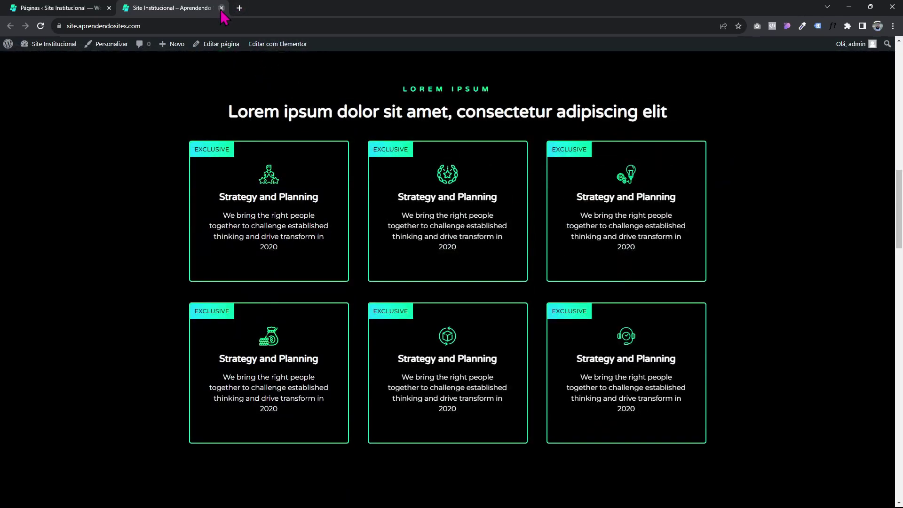
{"action": "left_click", "coordinate": [221, 8]}
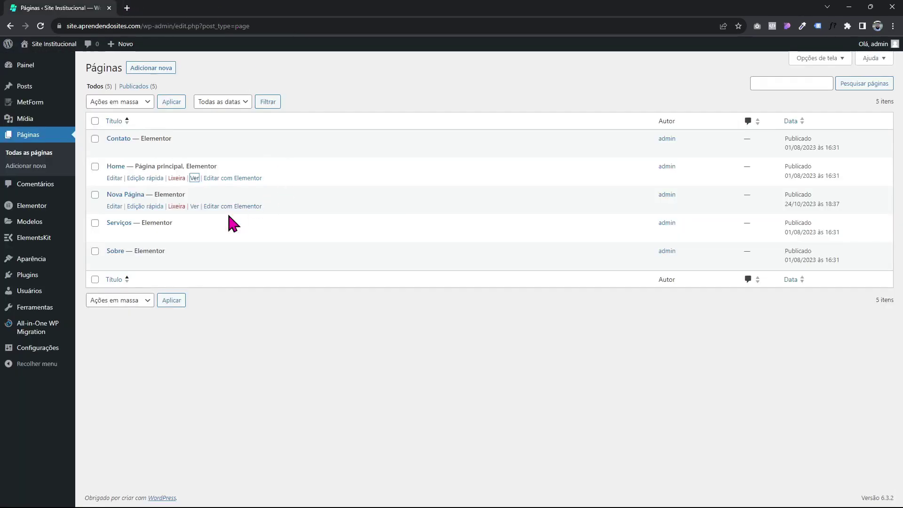
Step: Examine the slug of the Home page in quick edit and update the page to close the form
{"action": "left_click", "coordinate": [145, 178]}
{"action": "left_click_drag", "start_coordinate": [151, 201], "coordinate": [120, 203]}
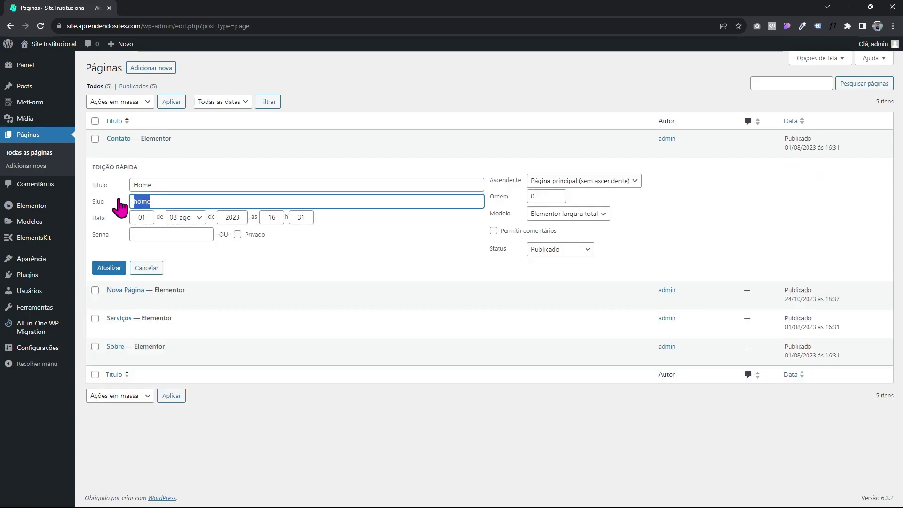
{"action": "left_click", "coordinate": [108, 268]}
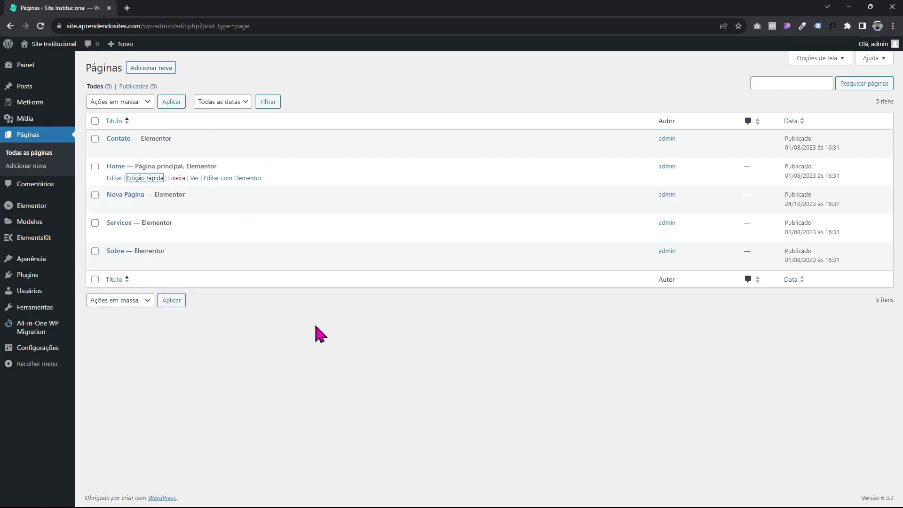